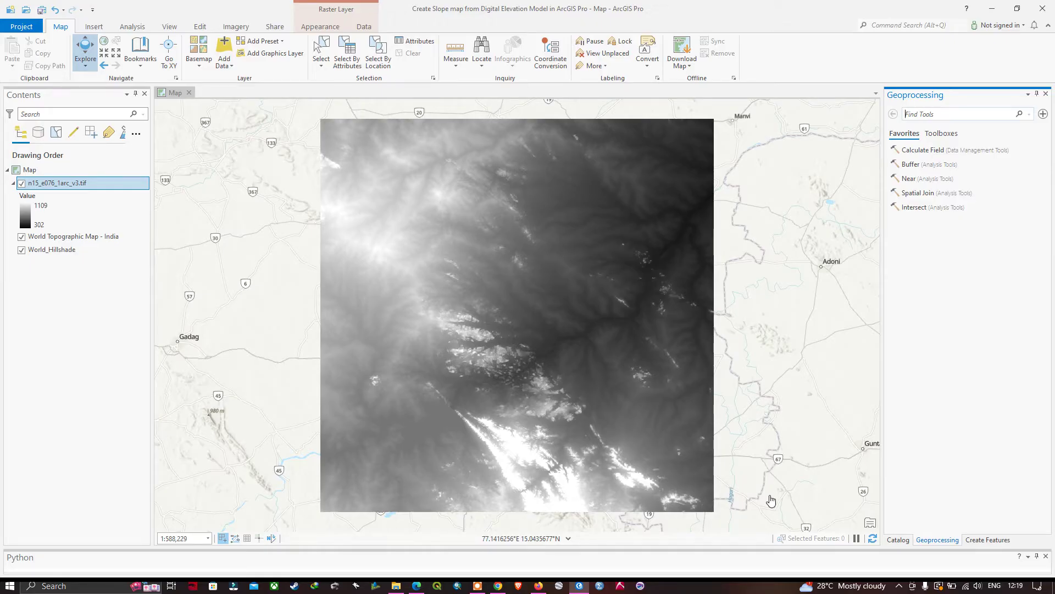
# Remove the n15_e076_1arc_v3.tif layer and add it back to the map from the DEM Watershed folder
pyautogui.press('Delete')
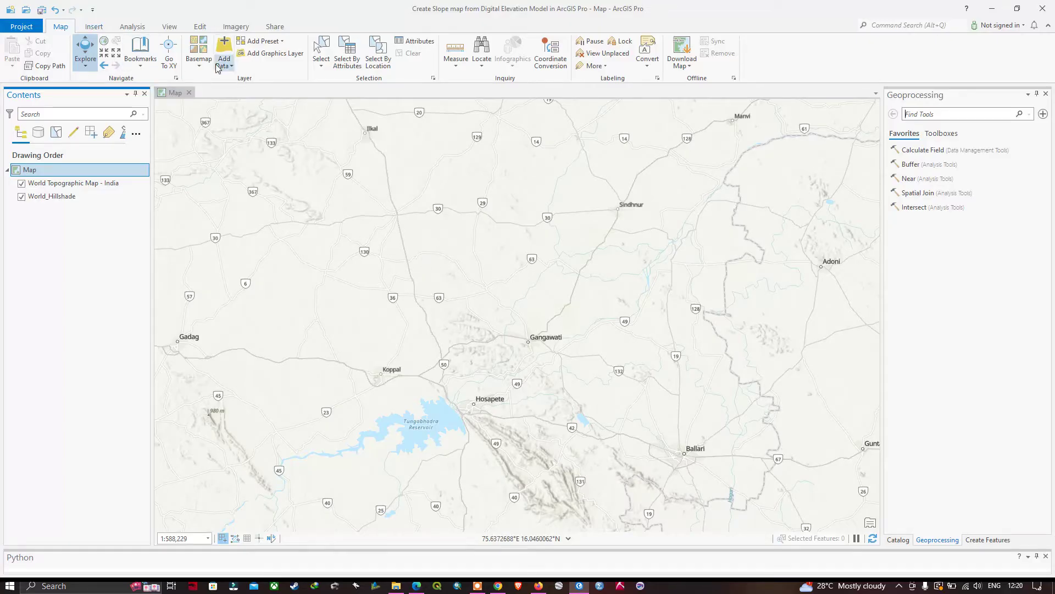
pyautogui.click(232, 67)
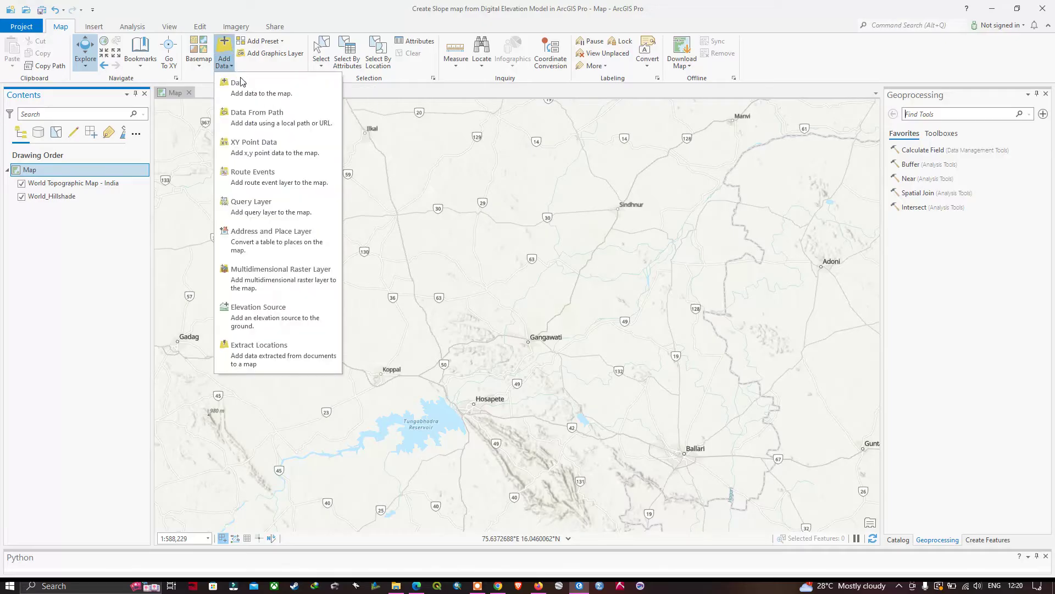
pyautogui.click(268, 92)
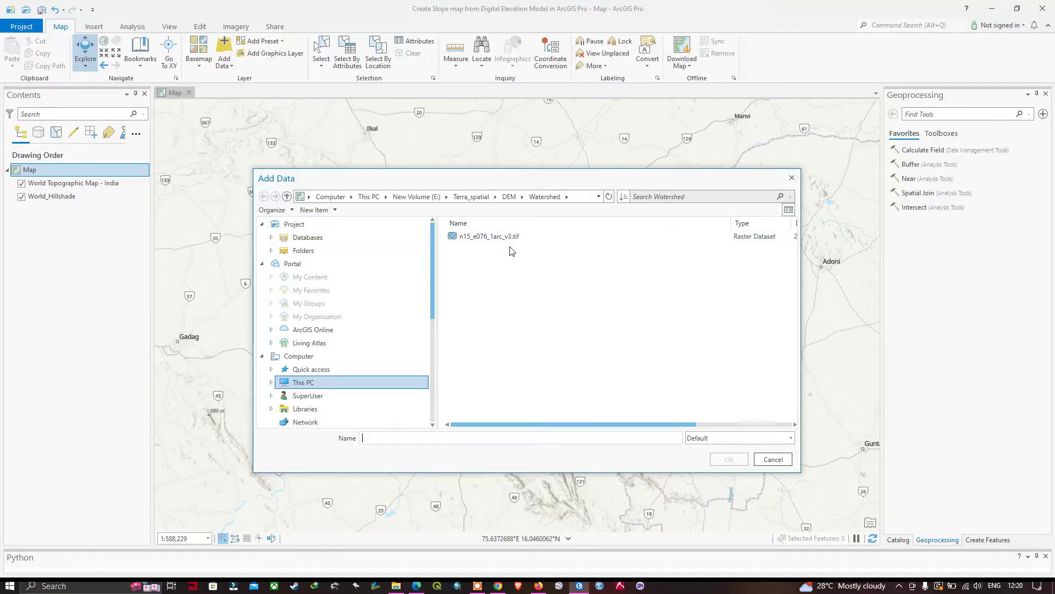
pyautogui.click(496, 242)
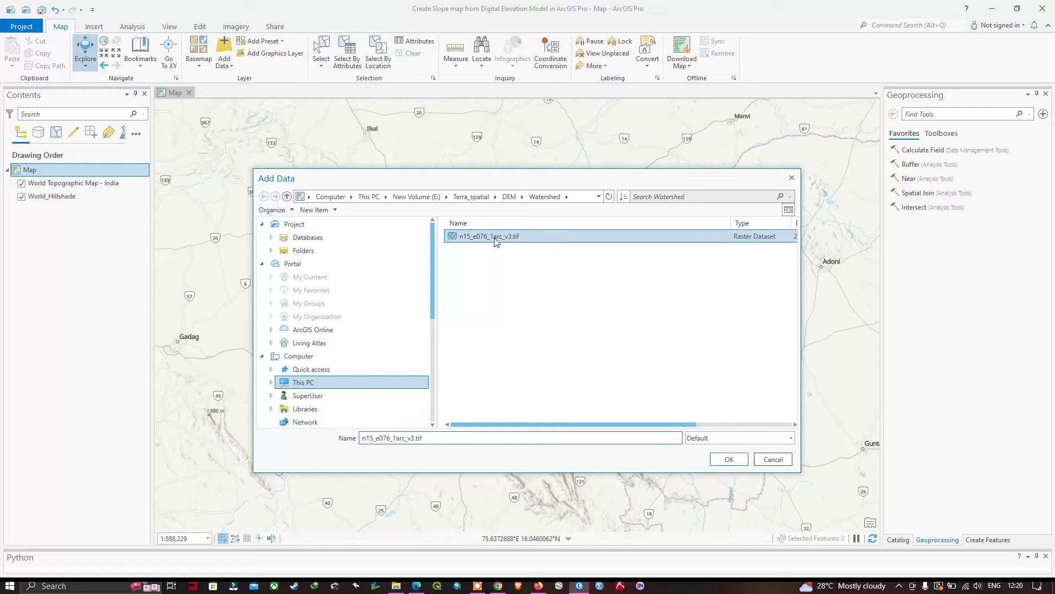
pyautogui.click(728, 460)
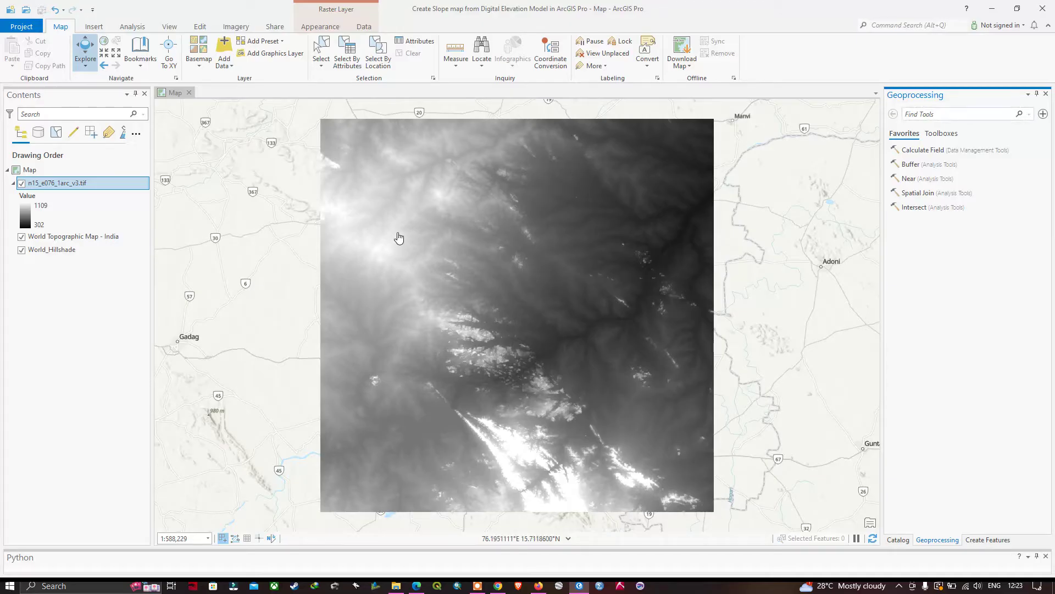
# Browse the geoprocessing toolboxes and expand Spatial Analyst Tools
pyautogui.click(130, 27)
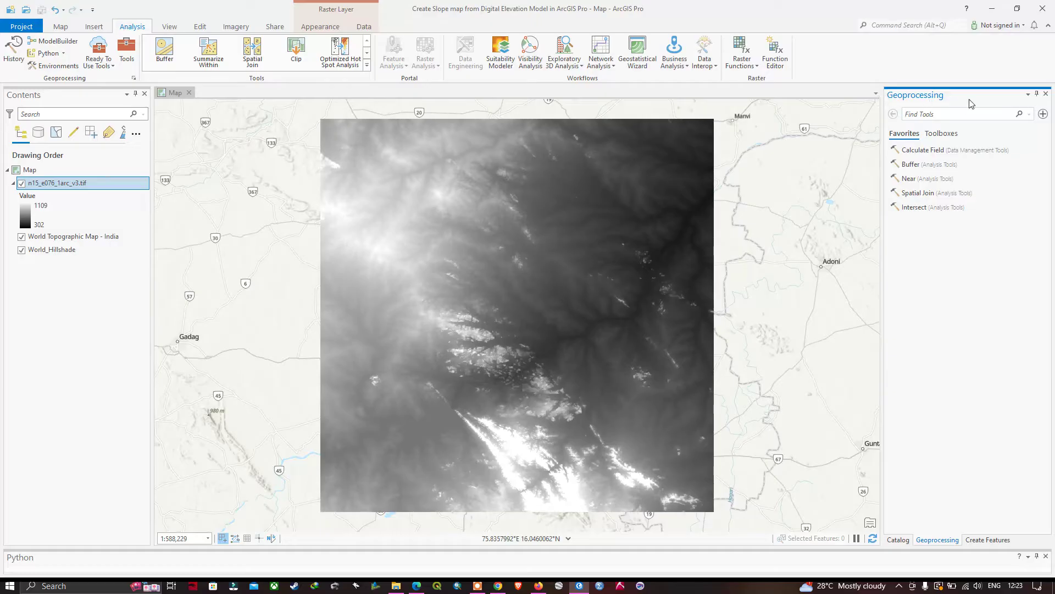
pyautogui.click(941, 134)
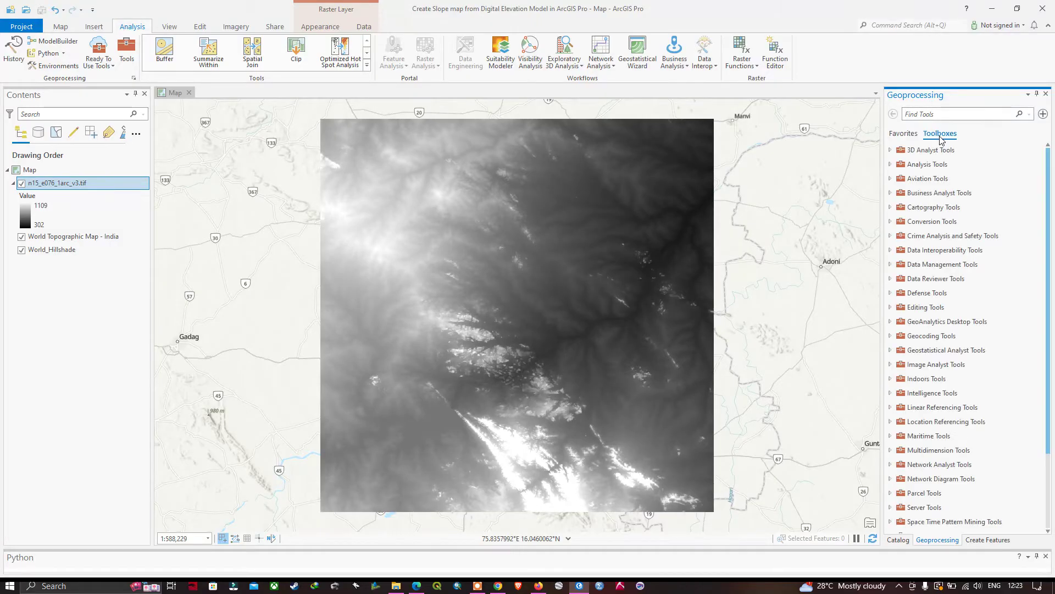
pyautogui.scroll(-3, 942, 302)
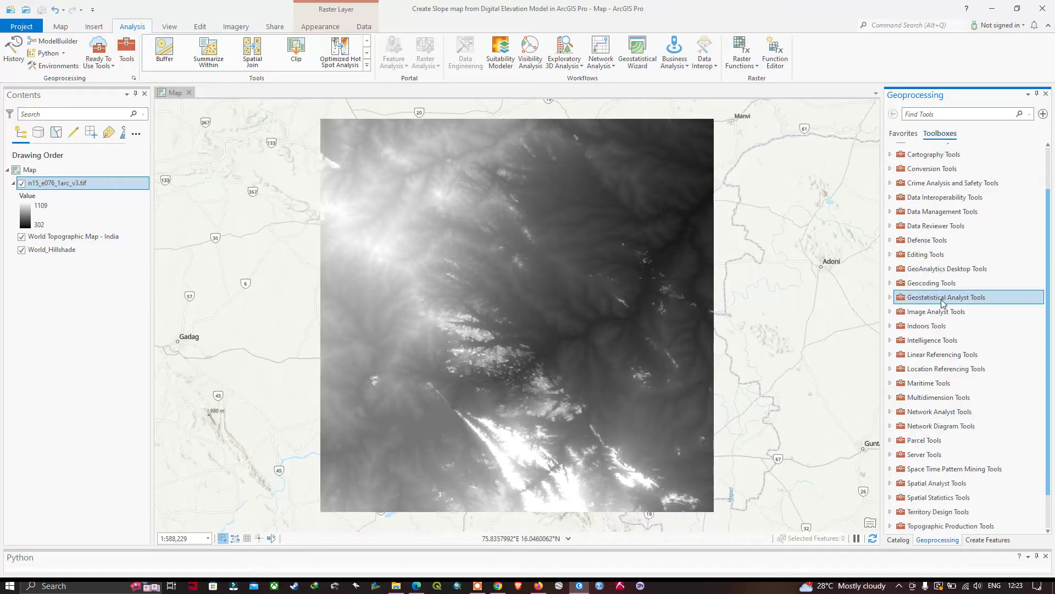
pyautogui.scroll(-3, 943, 303)
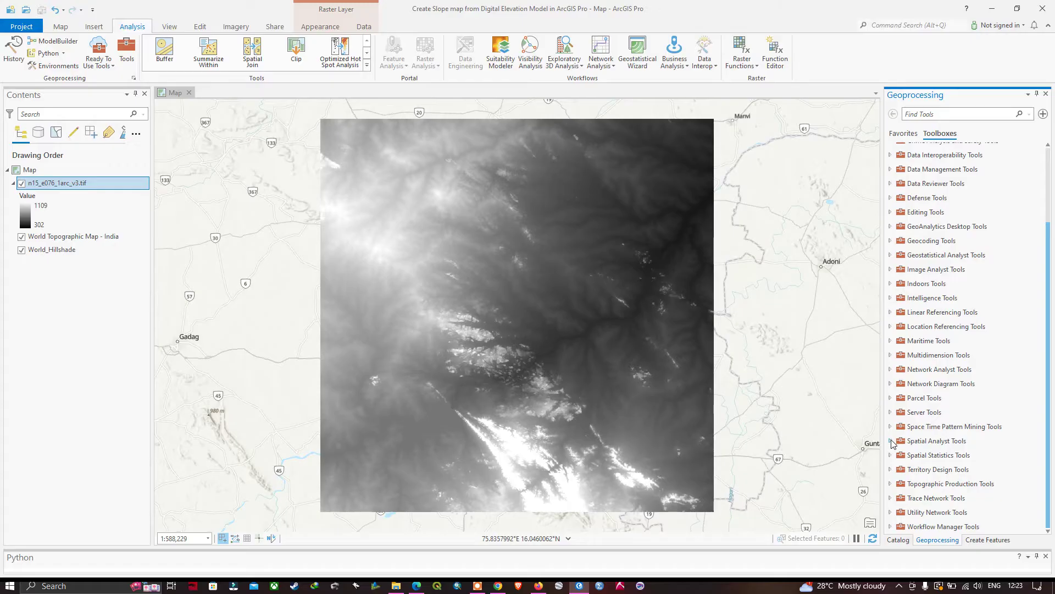
pyautogui.click(890, 441)
# Open the Slope tool from the Surface toolset of the Spatial Analyst Tools
pyautogui.scroll(-5, 929, 423)
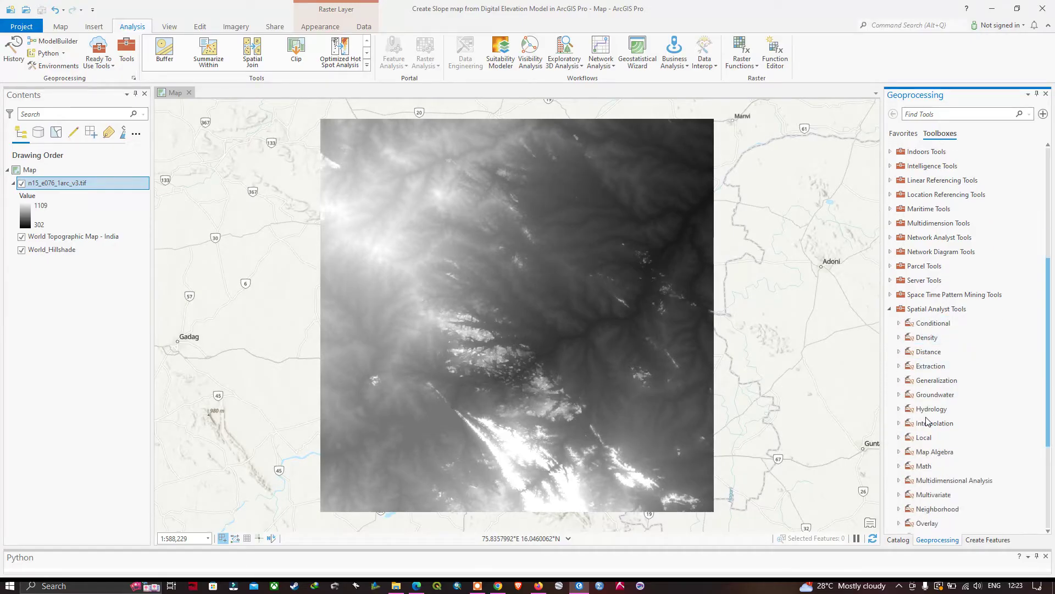
pyautogui.scroll(-1, 928, 421)
pyautogui.click(933, 314)
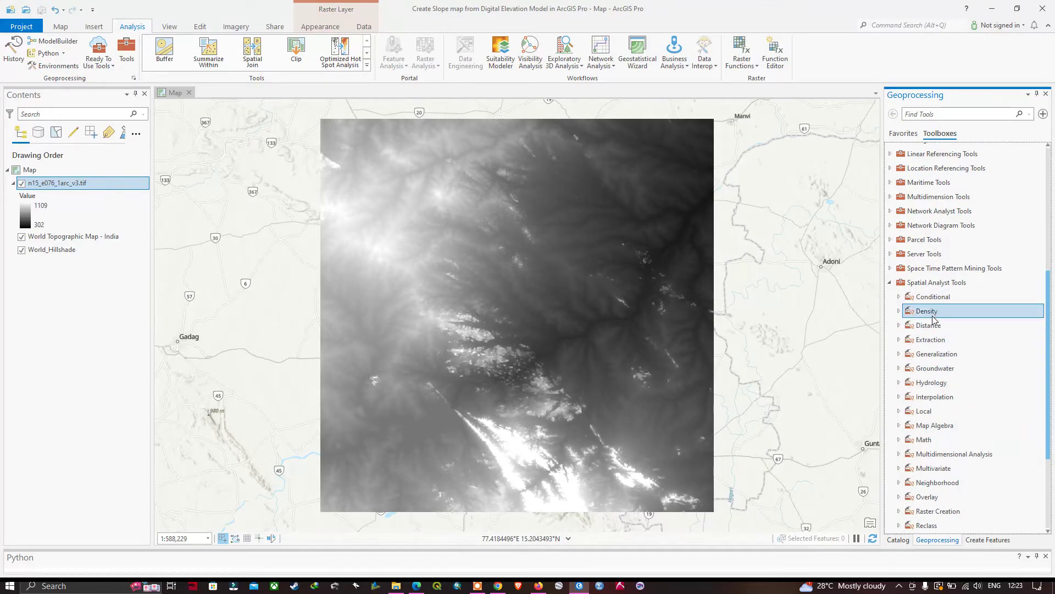
pyautogui.scroll(-3, 951, 357)
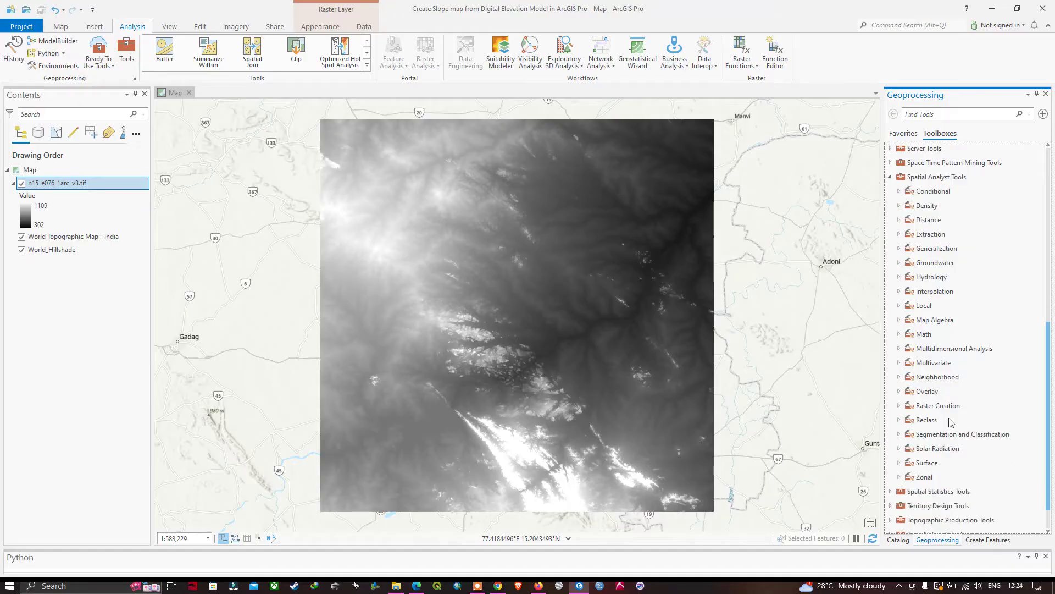
pyautogui.scroll(-1, 923, 435)
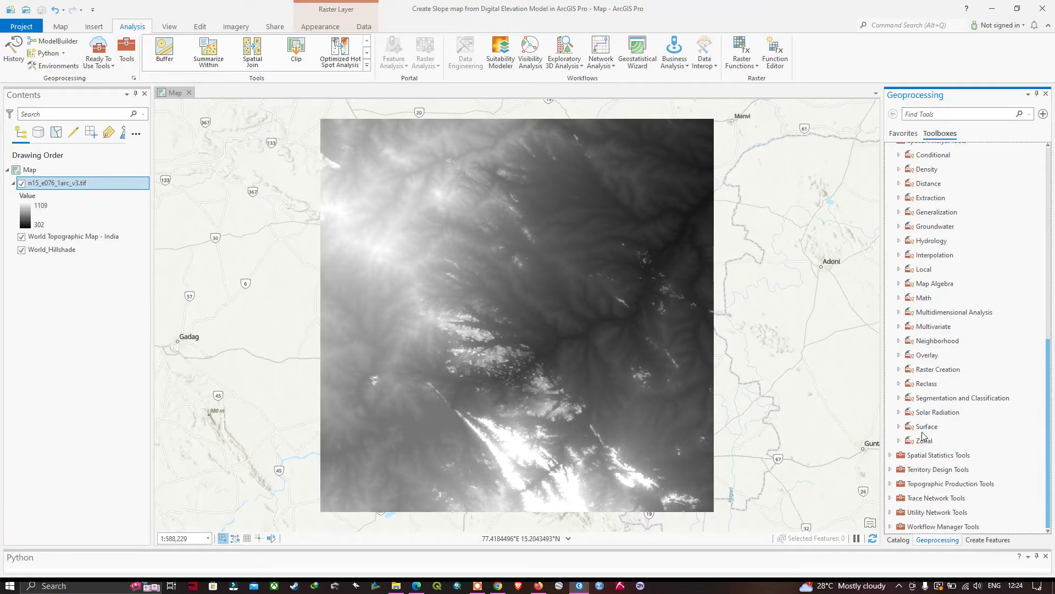
pyautogui.doubleClick(912, 429)
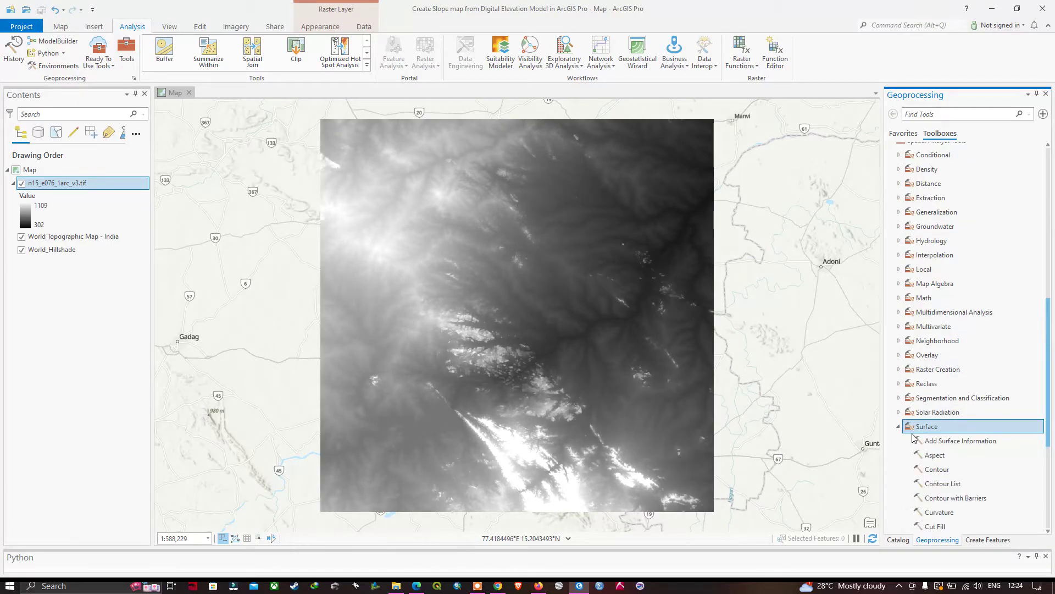
pyautogui.scroll(-3, 929, 446)
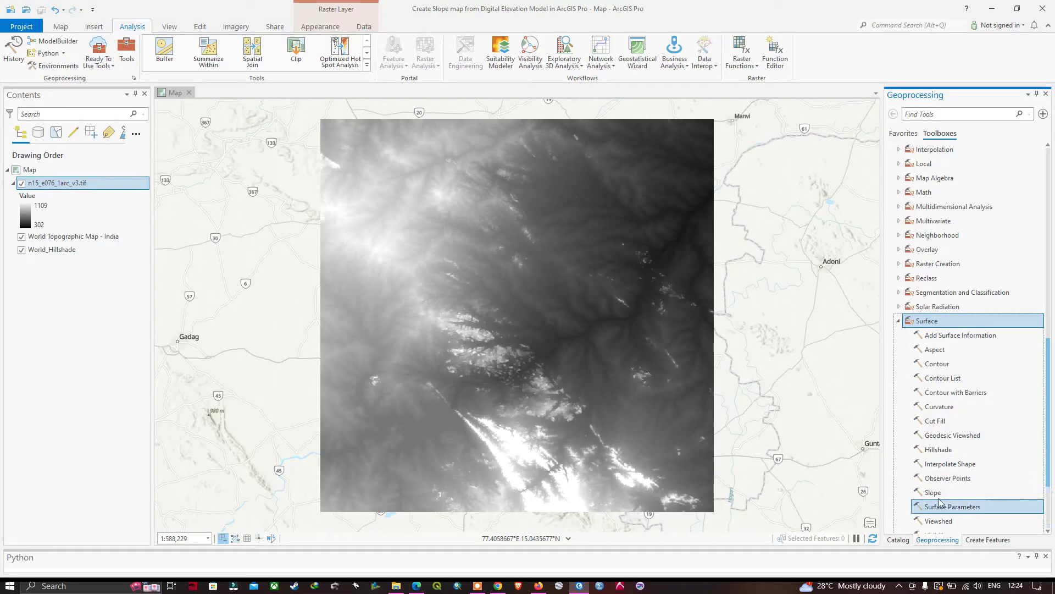
pyautogui.click(932, 496)
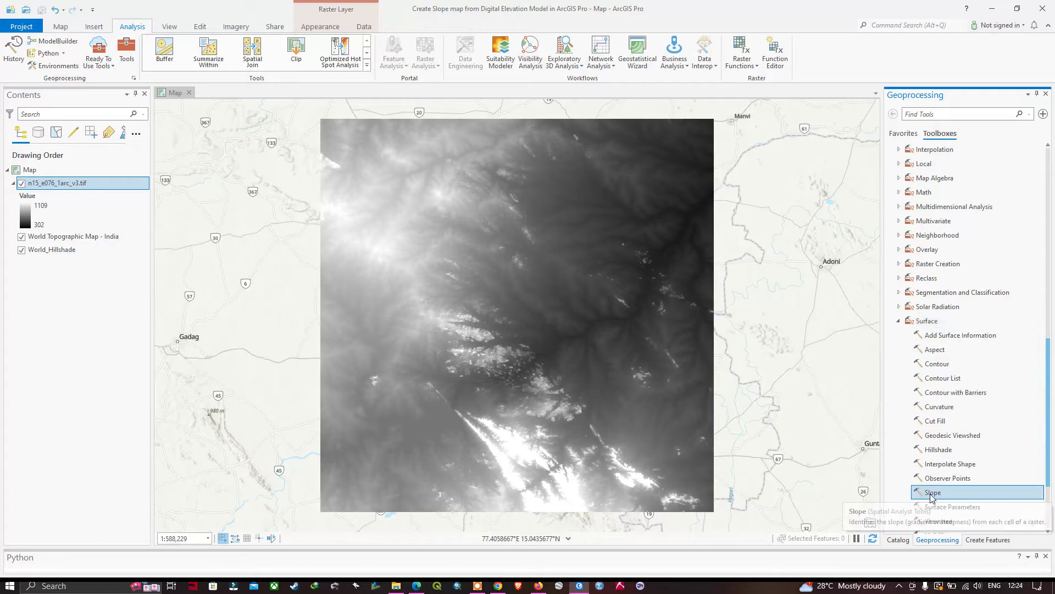
pyautogui.doubleClick(933, 497)
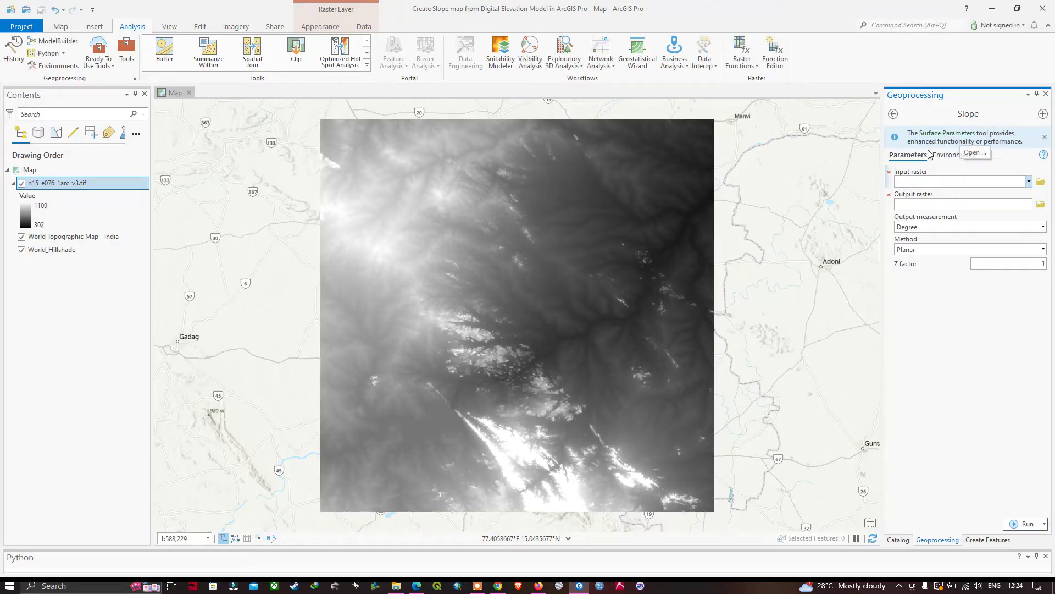
# Set n15_e076_1arc_v3.tif as the input raster and save the output raster as Slope.tif in the project's shapefile folder
pyautogui.click(1029, 183)
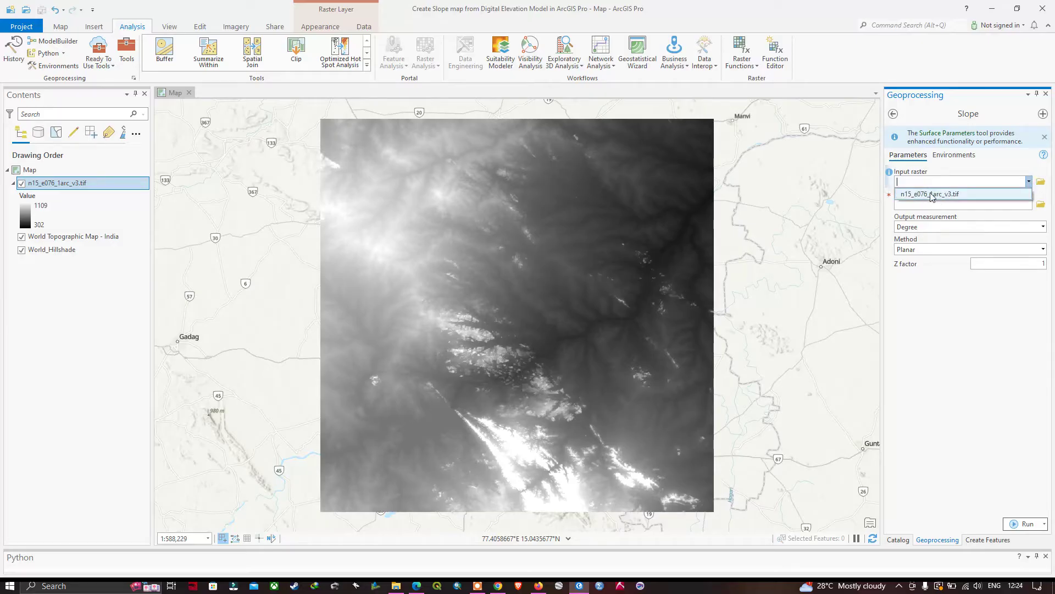
pyautogui.click(933, 194)
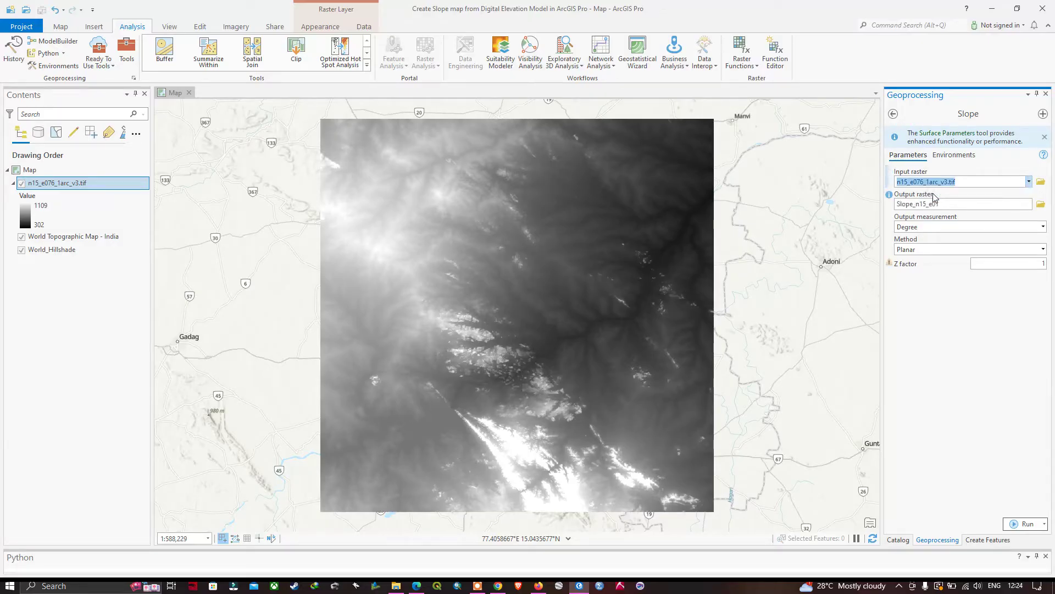
pyautogui.click(1042, 204)
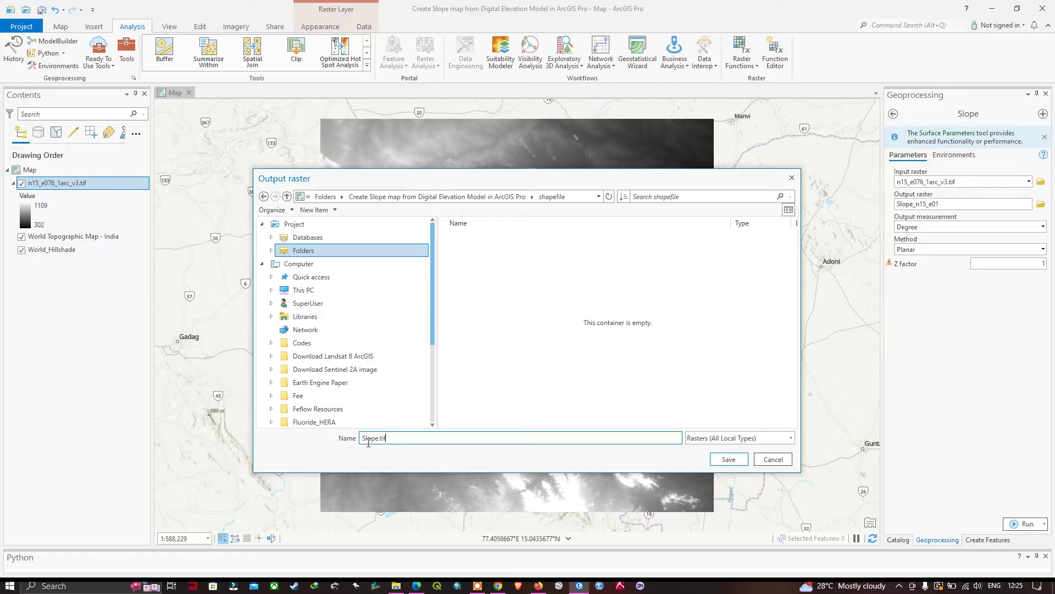
pyautogui.click(721, 459)
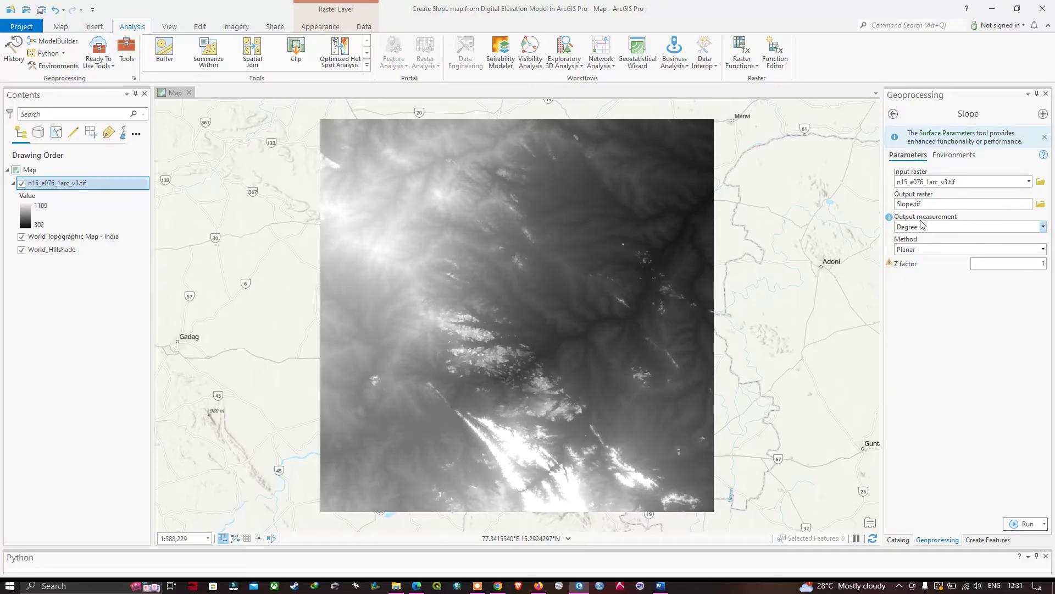
# Examine the output measurement options and read the Word notes comparing slope in degrees with percentage rise
pyautogui.click(1043, 227)
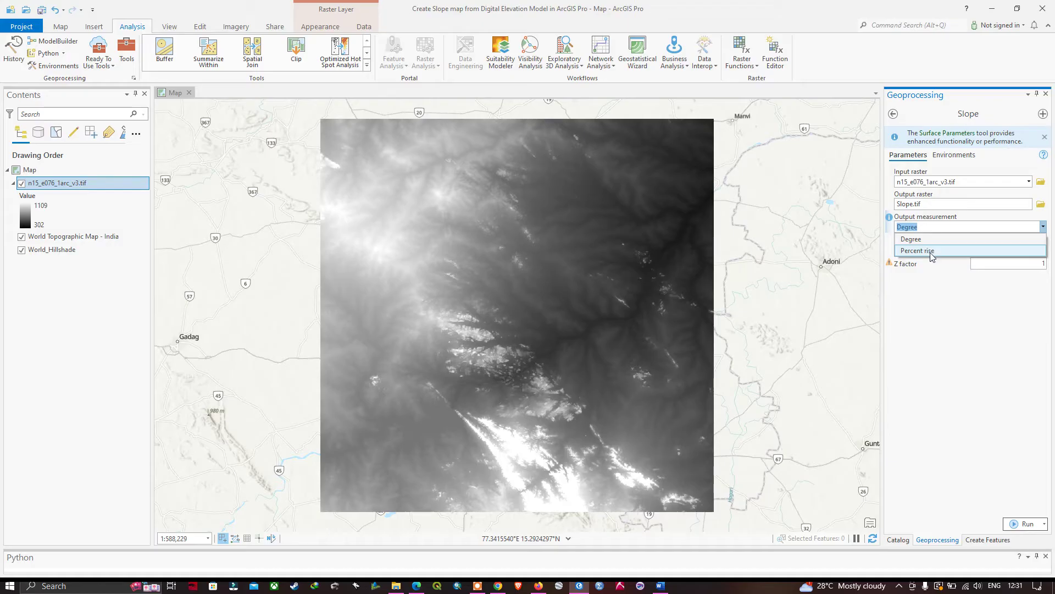
pyautogui.click(946, 293)
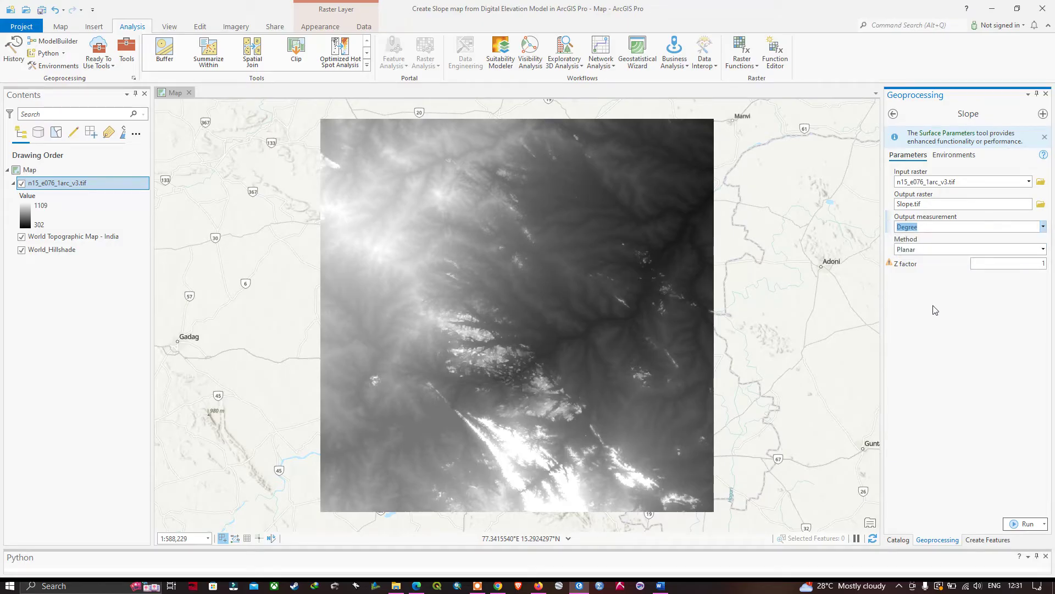
pyautogui.hotkey('alt', 'Tab')
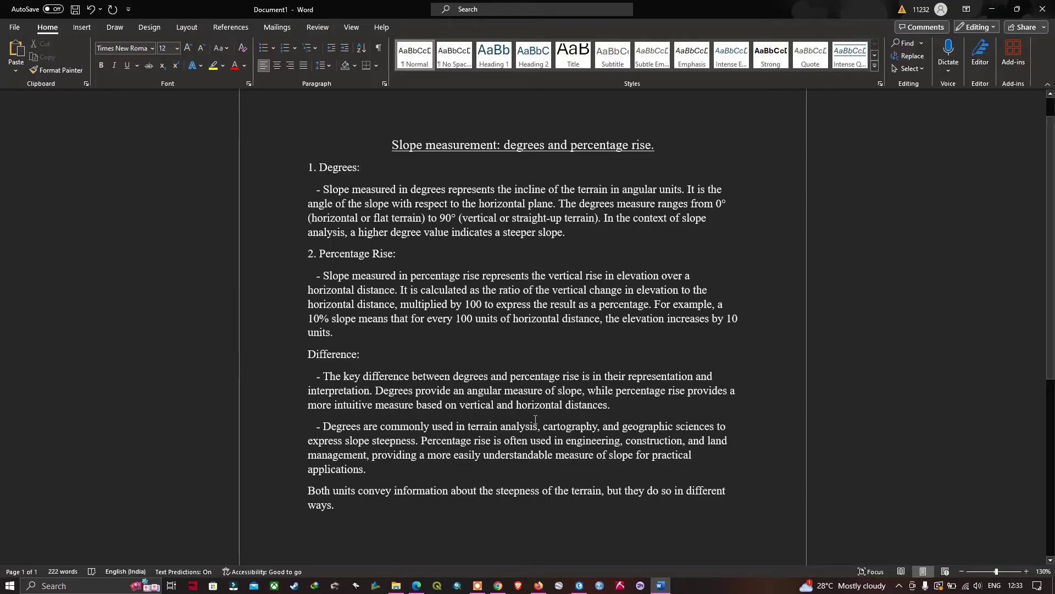
pyautogui.click(579, 585)
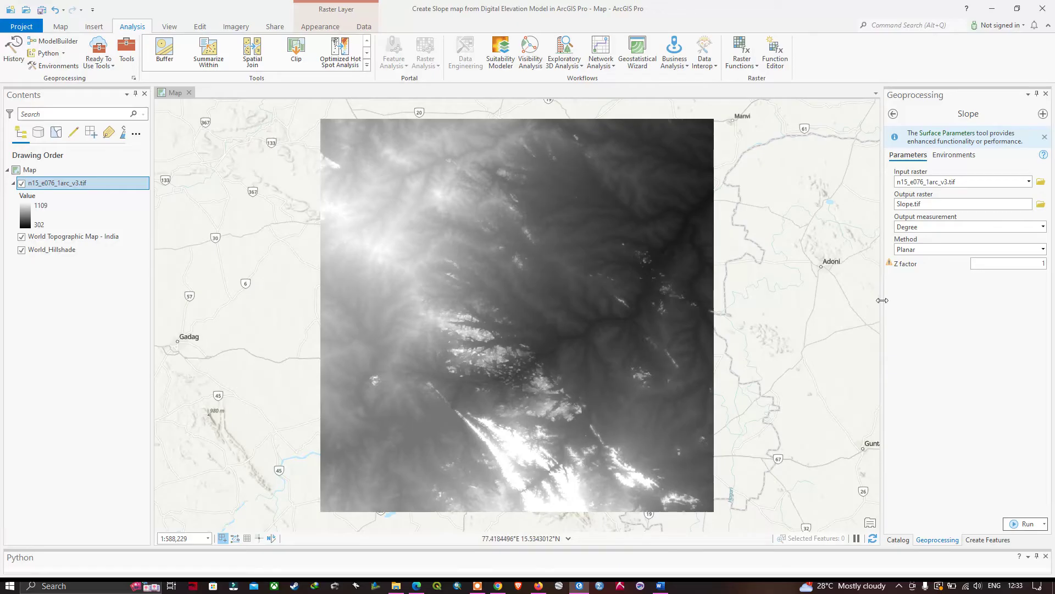
# Set the output measurement to Degree with the Planar method and run the Slope tool
pyautogui.click(1043, 227)
pyautogui.click(927, 242)
pyautogui.press('Tab')
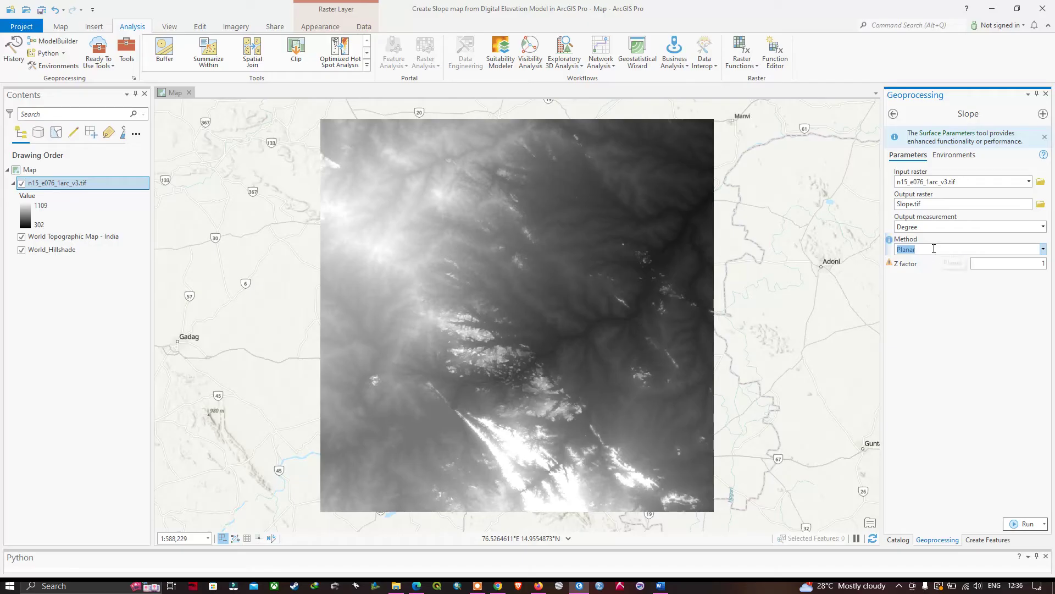
pyautogui.click(951, 304)
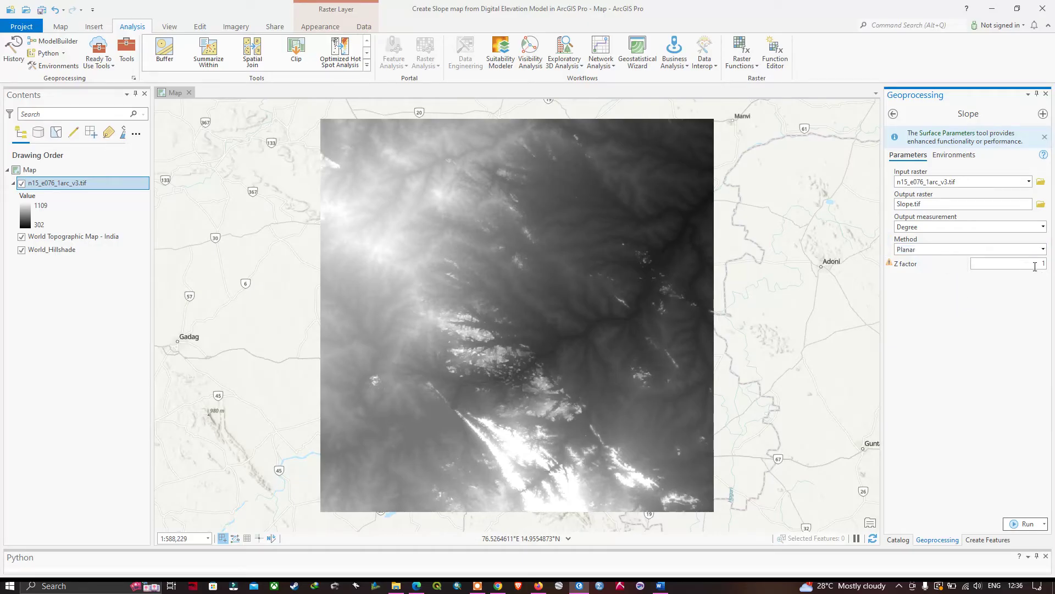
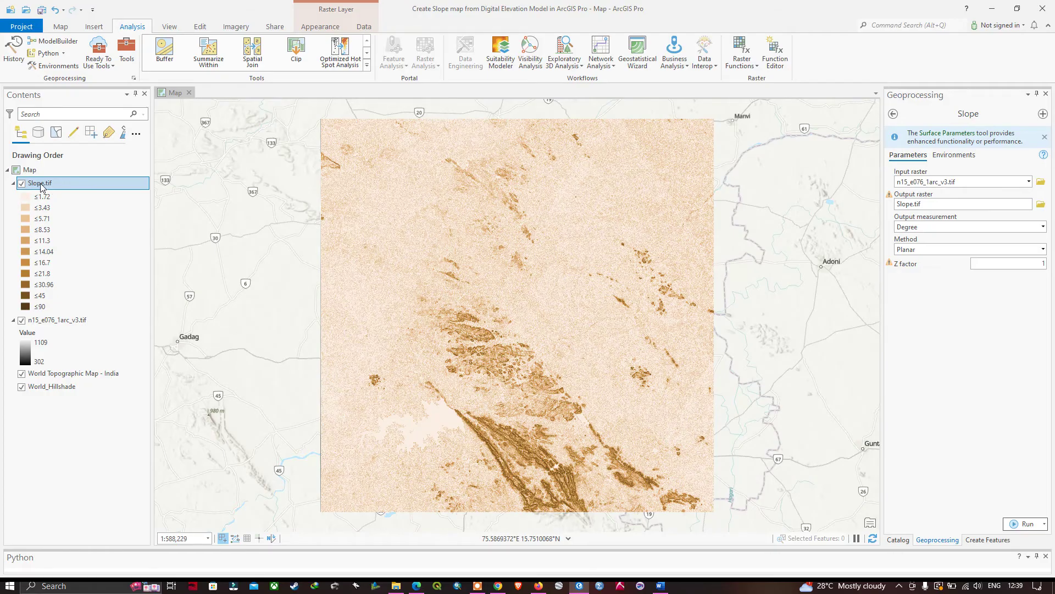
# Open the symbology of the Slope.tif layer, widen its pane and choose Classify as the primary symbology
pyautogui.rightClick(46, 186)
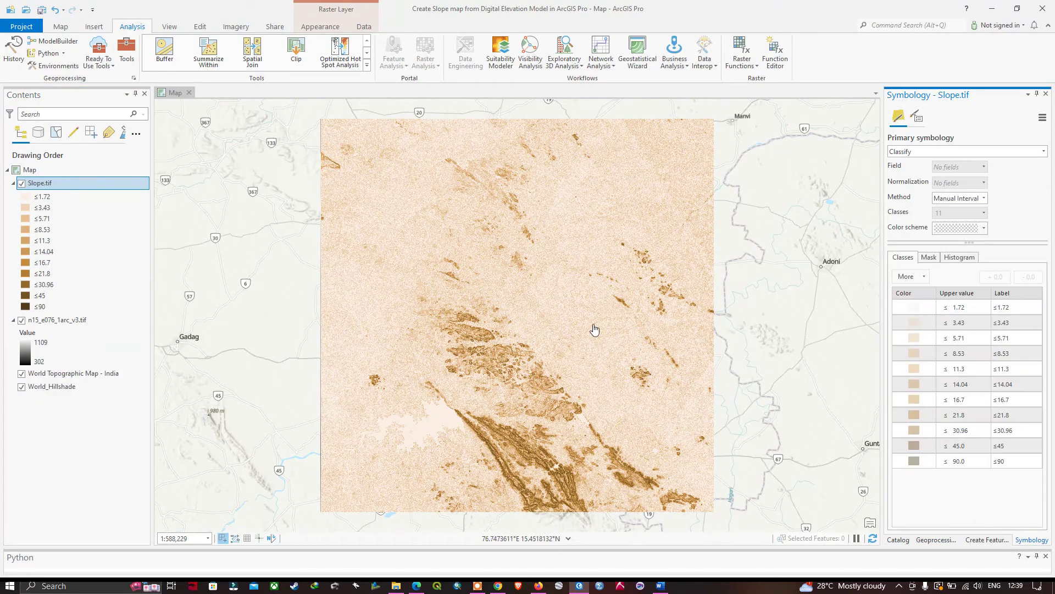
pyautogui.moveTo(879, 236); pyautogui.dragTo(852, 229)
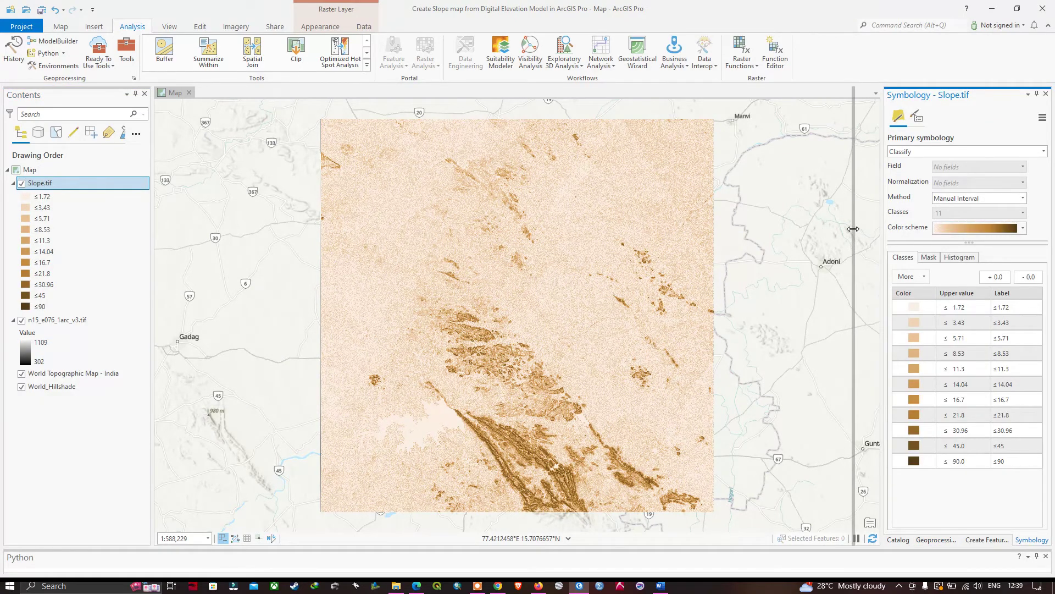
pyautogui.click(1040, 154)
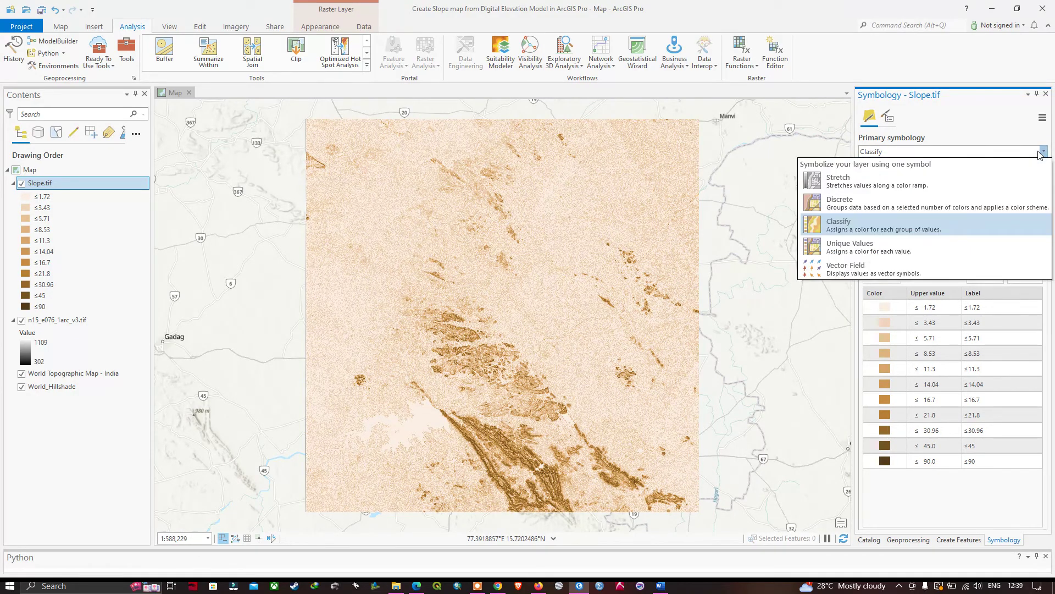
pyautogui.click(891, 231)
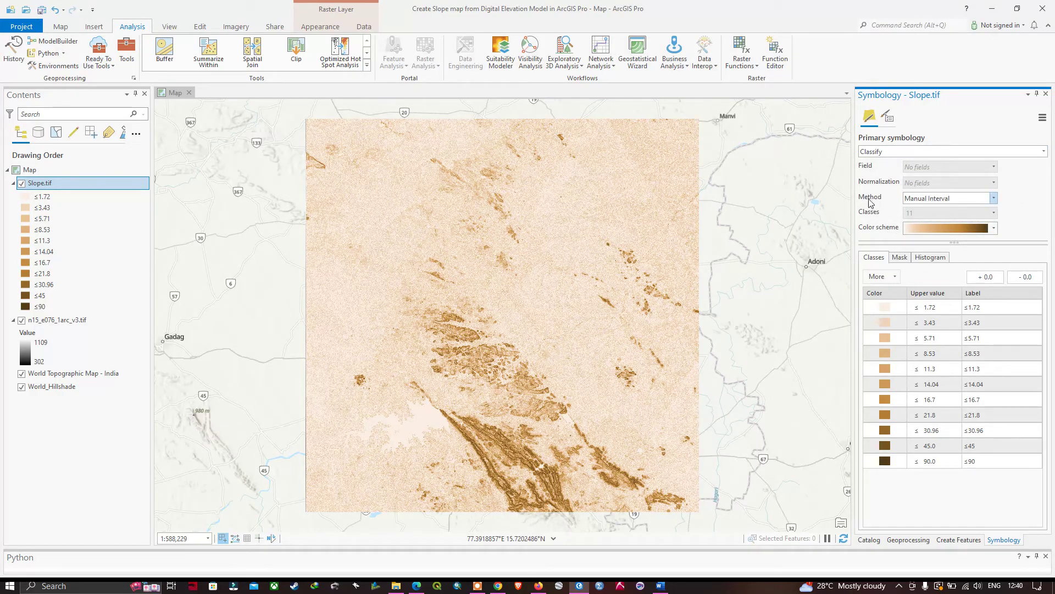
# Classify the Slope.tif symbology with the Natural Breaks (Jenks) method into 5 classes
pyautogui.click(994, 199)
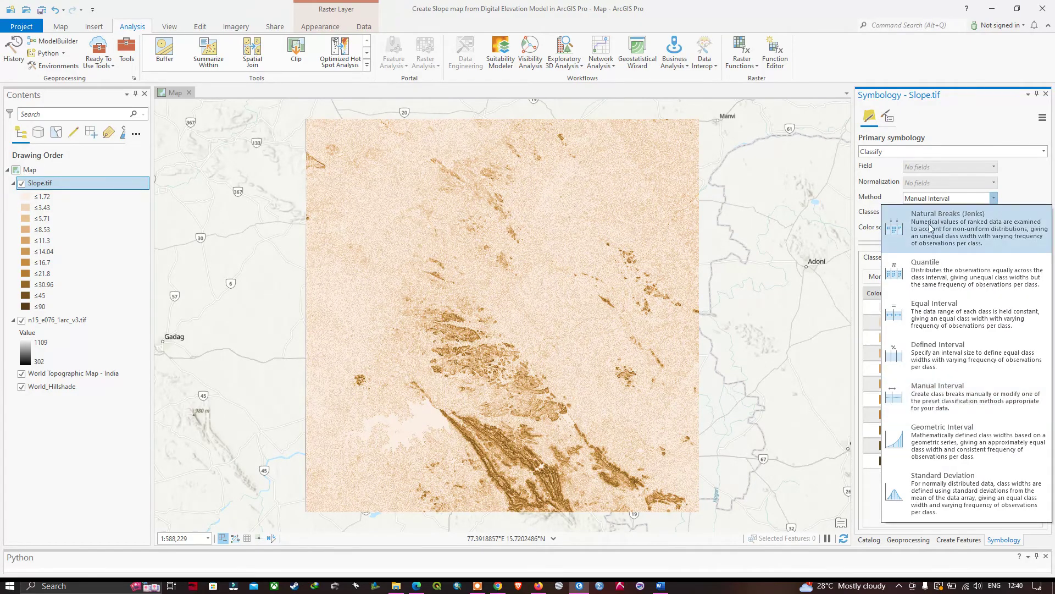
pyautogui.click(947, 228)
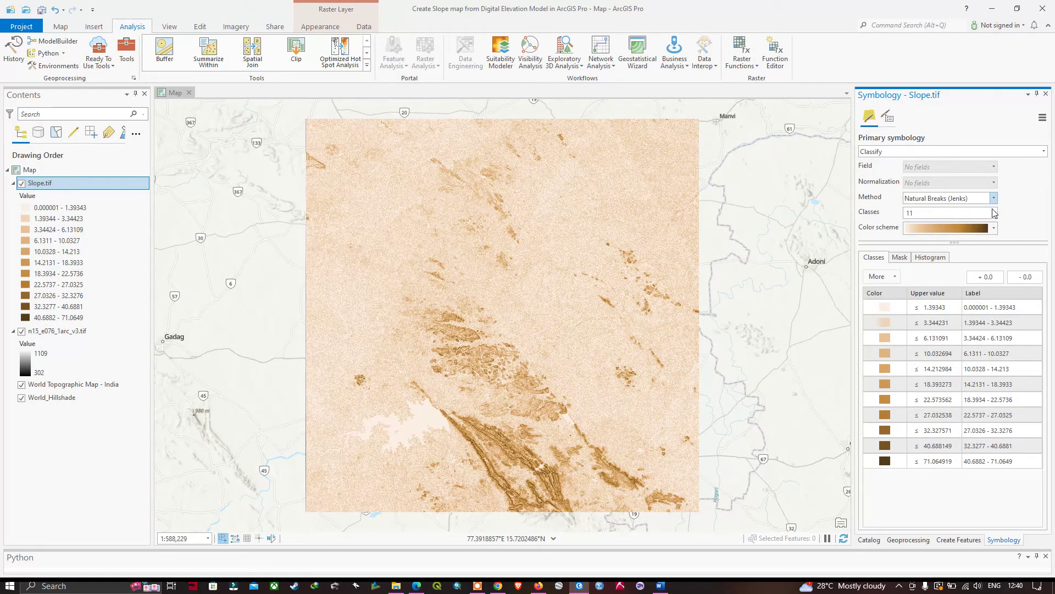
pyautogui.click(995, 213)
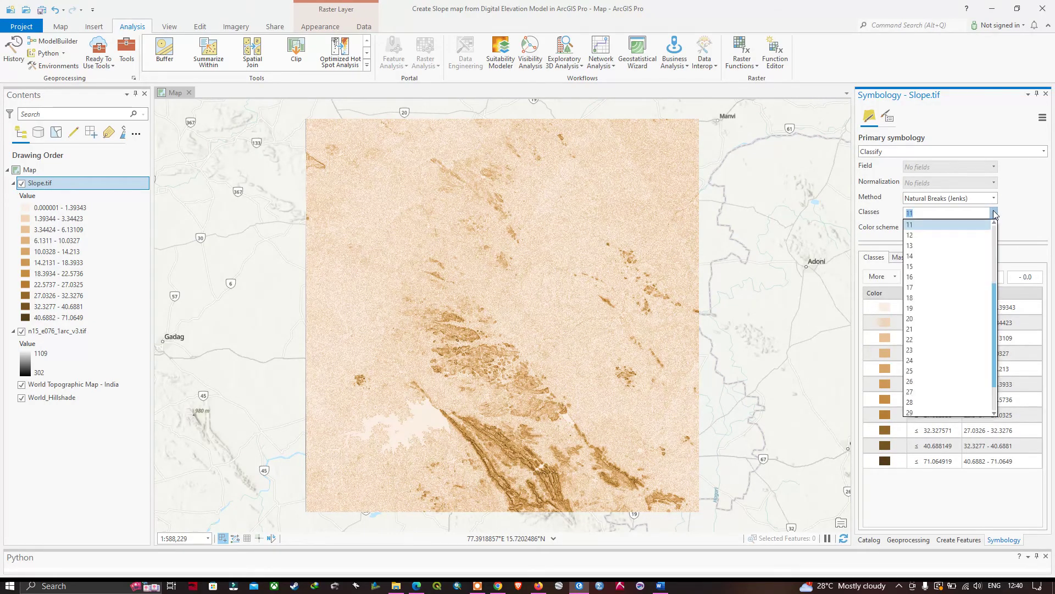
pyautogui.scroll(2, 933, 271)
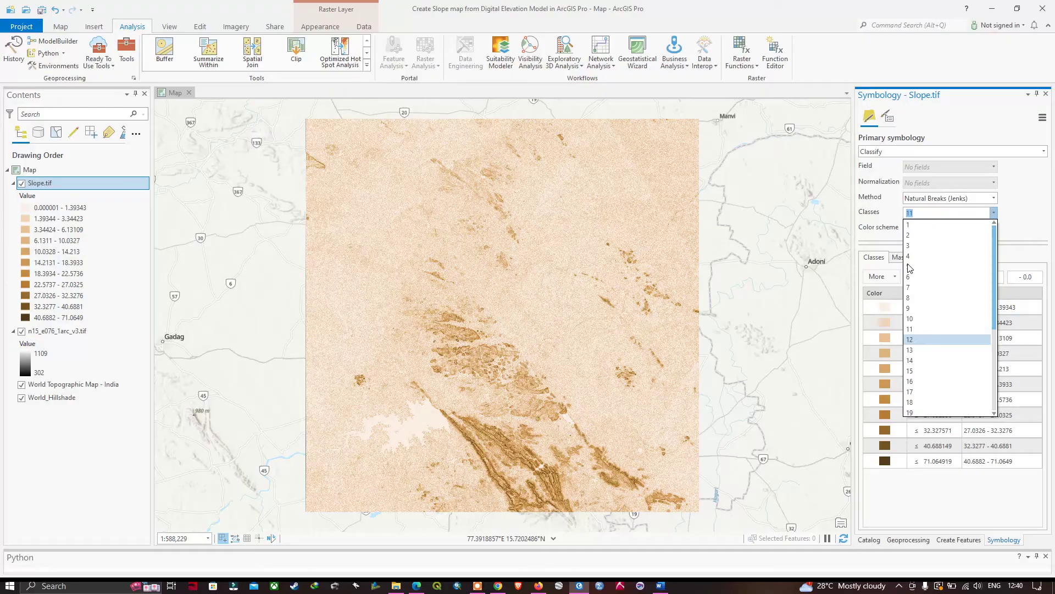
pyautogui.click(909, 266)
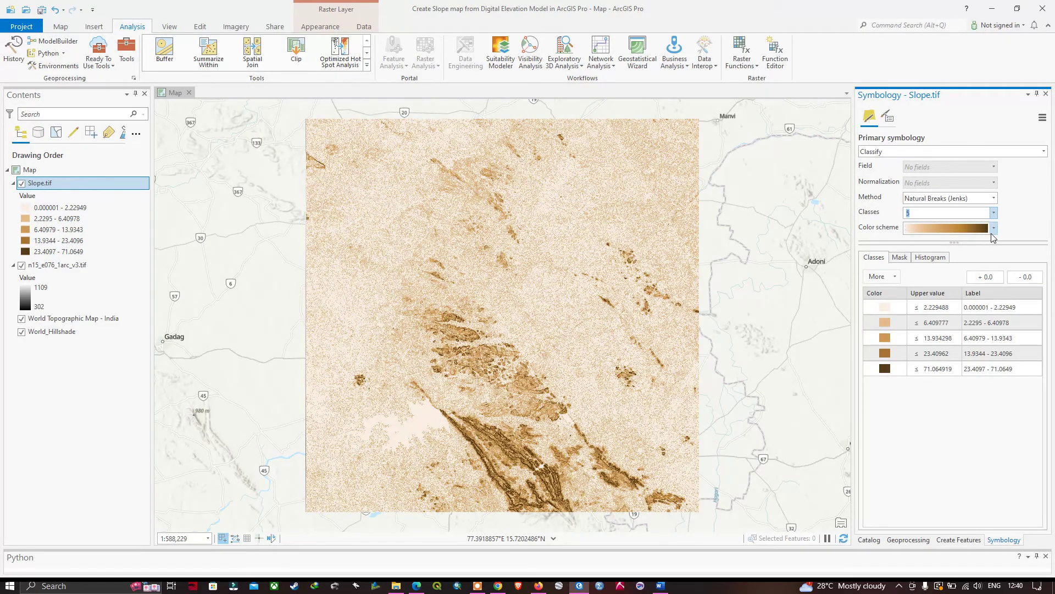
# Apply the purple-to-red multicolour scheme to the slope classes and recolour the lowest class reddish brown
pyautogui.click(993, 230)
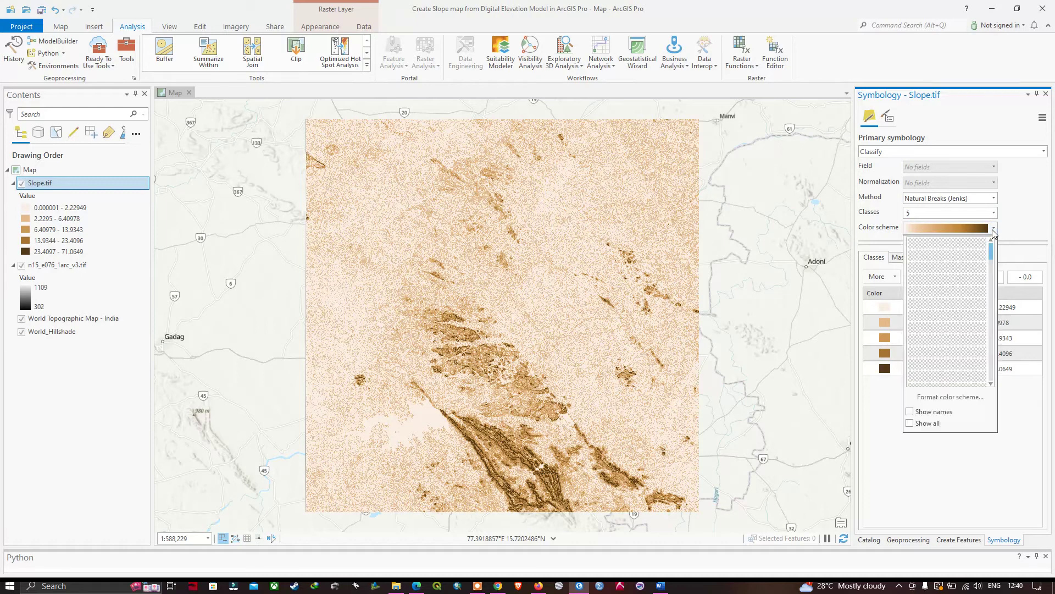
pyautogui.scroll(-2, 945, 350)
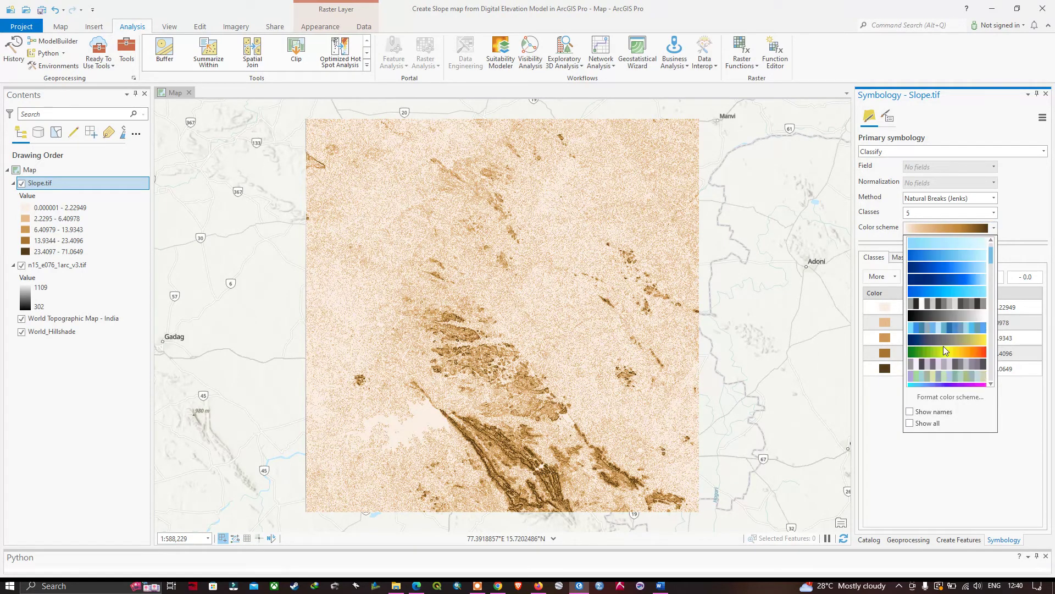
pyautogui.scroll(1, 952, 357)
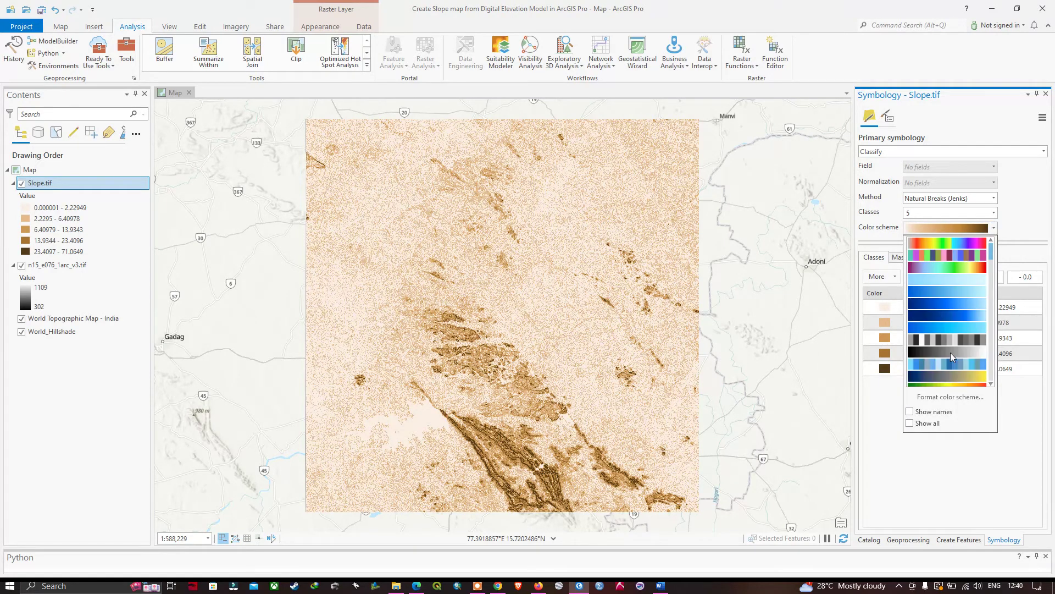
pyautogui.click(976, 269)
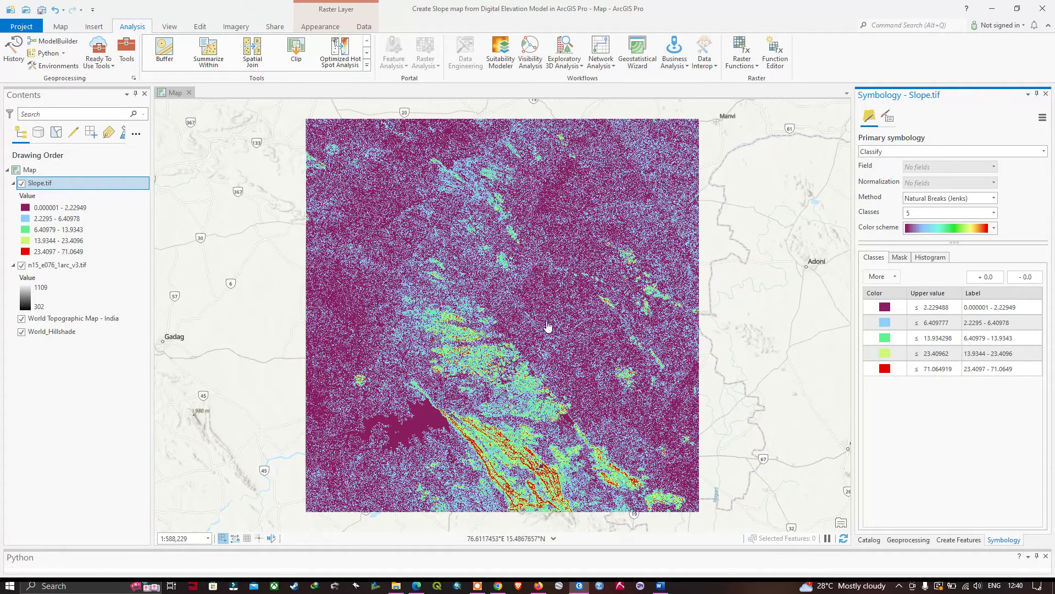
pyautogui.click(26, 208)
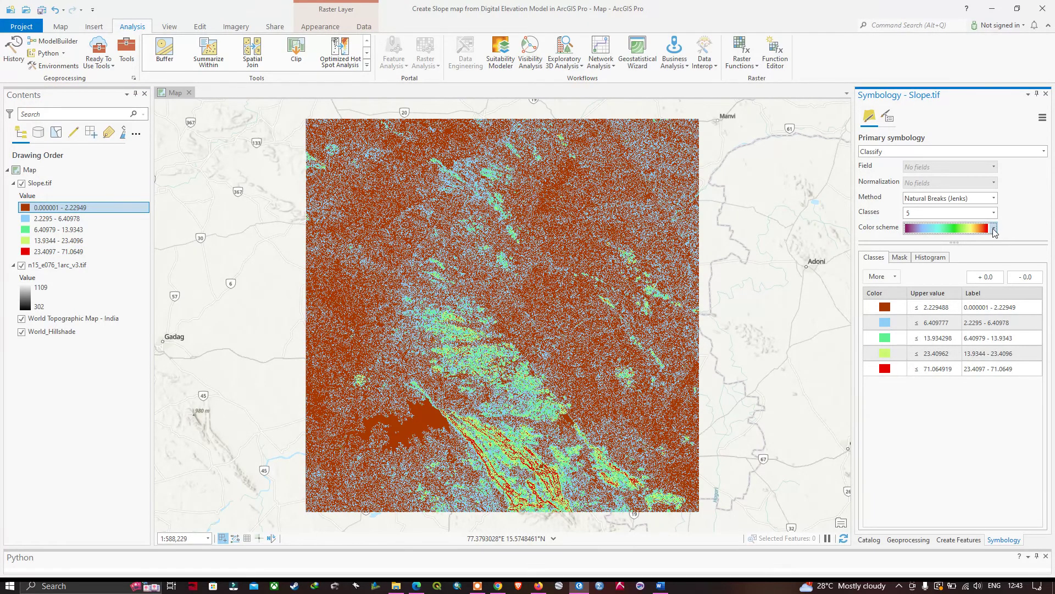
# Apply the green-yellow-red colour scheme to the five slope classes
pyautogui.click(993, 229)
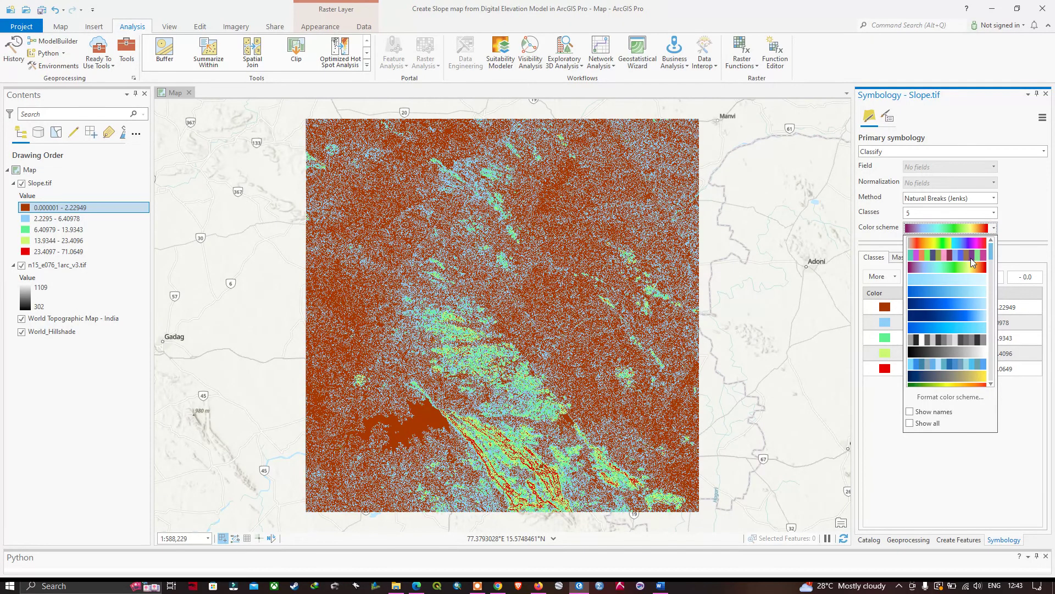
pyautogui.scroll(-1, 963, 307)
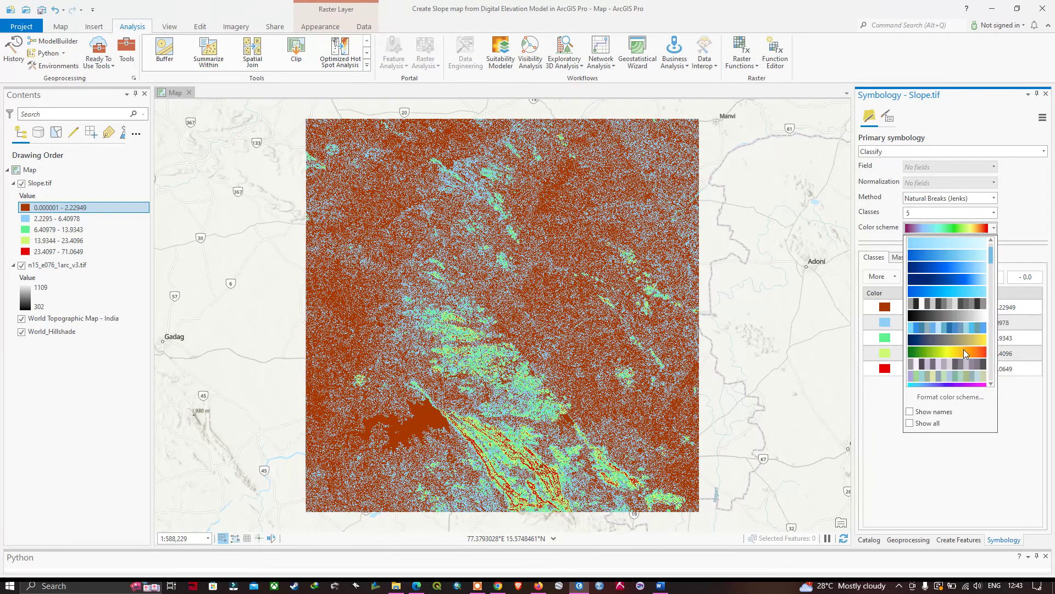
pyautogui.click(966, 353)
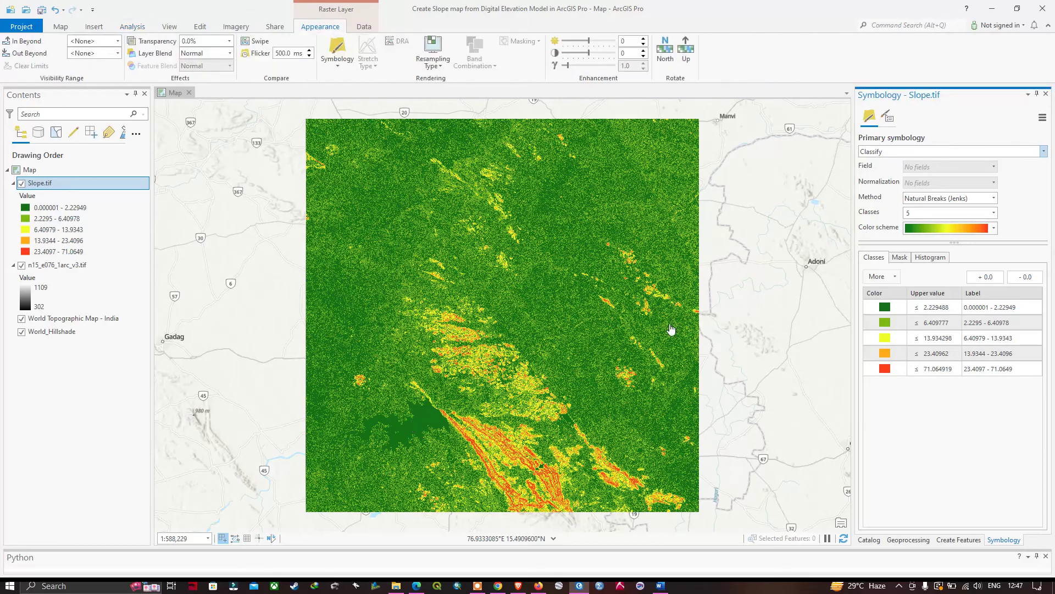
# Examine the classified slope map up close and at full extent, comparing the steep ridge areas with the flat terrain
pyautogui.scroll(2, 510, 372)
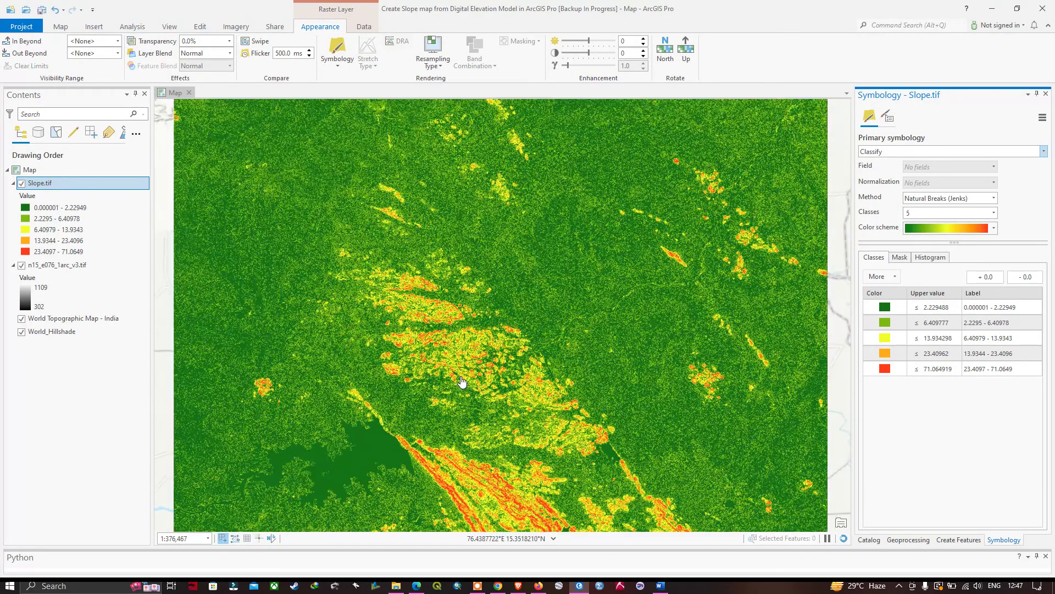
pyautogui.scroll(2, 468, 378)
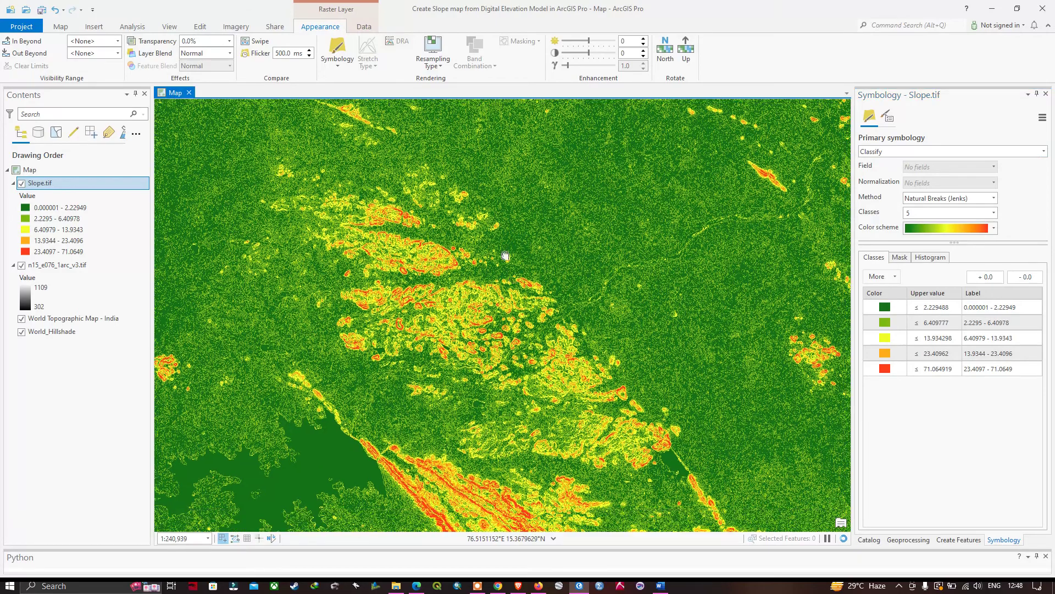
pyautogui.moveTo(502, 253); pyautogui.dragTo(514, 147)
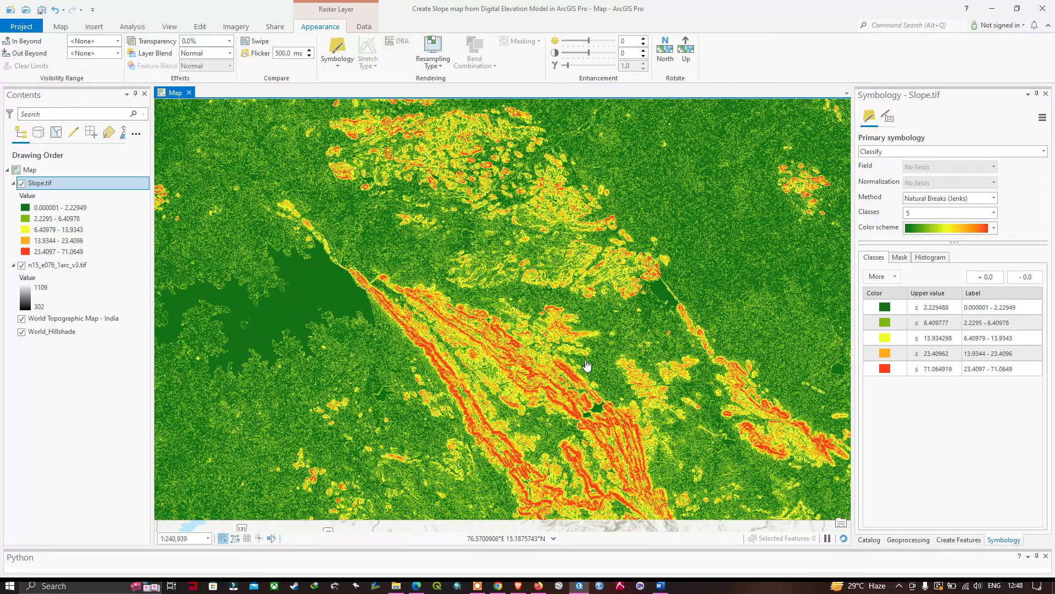
pyautogui.scroll(-4, 587, 366)
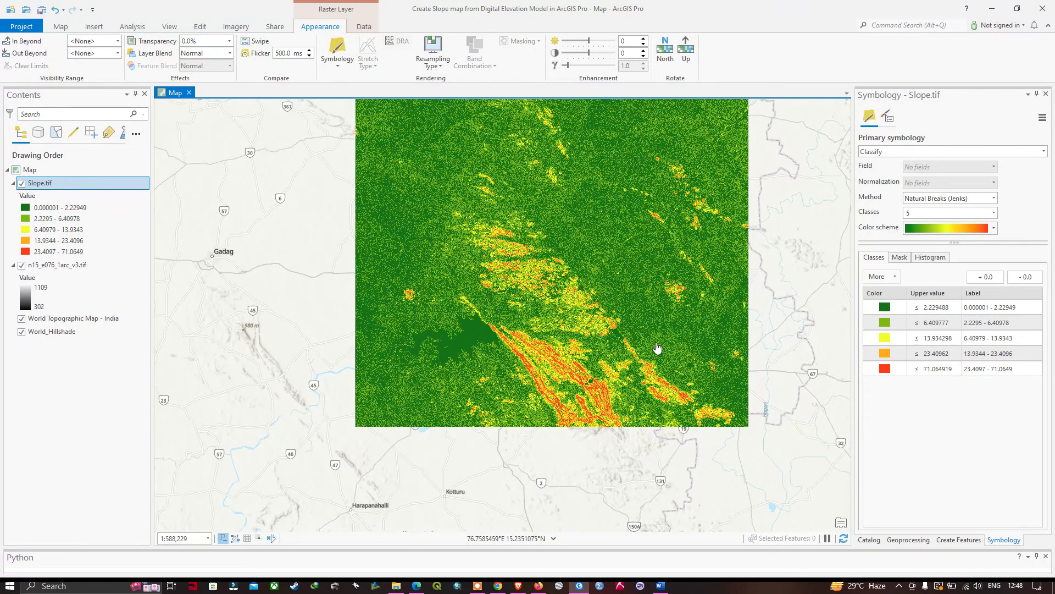
pyautogui.moveTo(608, 316); pyautogui.dragTo(575, 349)
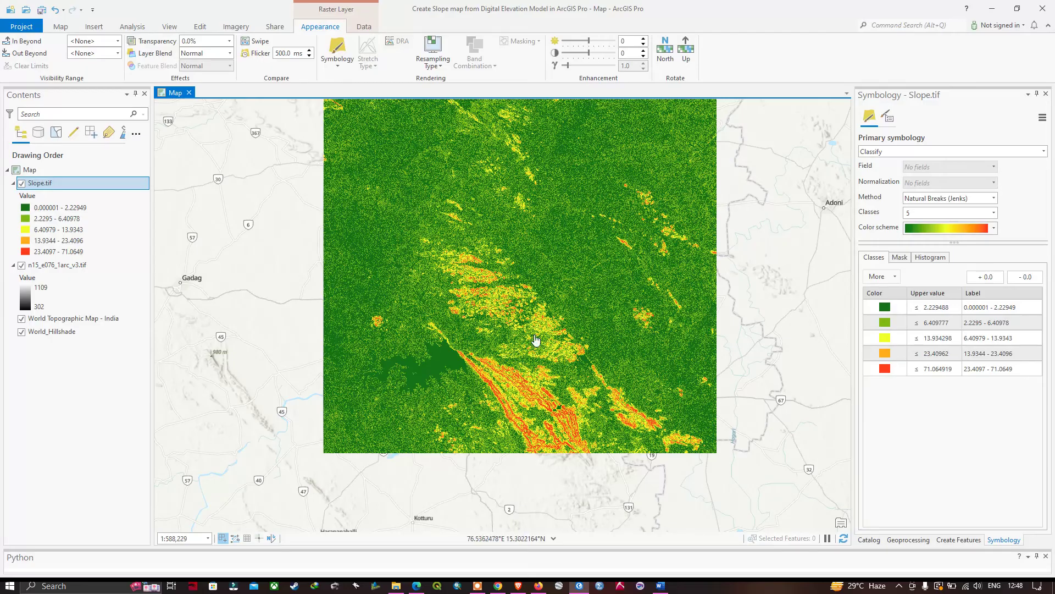
pyautogui.moveTo(536, 340); pyautogui.dragTo(537, 368)
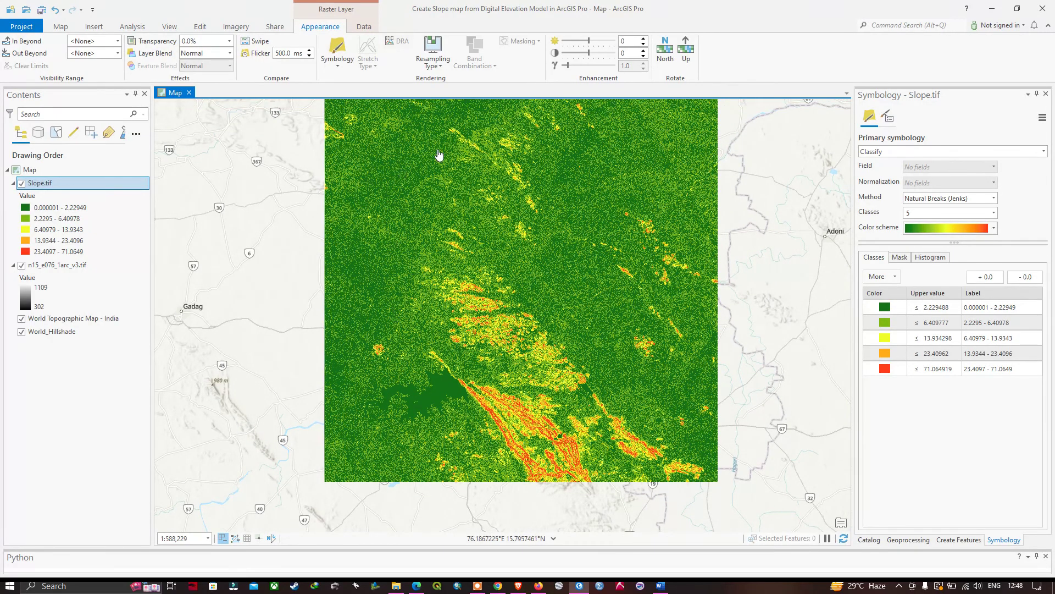
pyautogui.moveTo(575, 249); pyautogui.dragTo(570, 275)
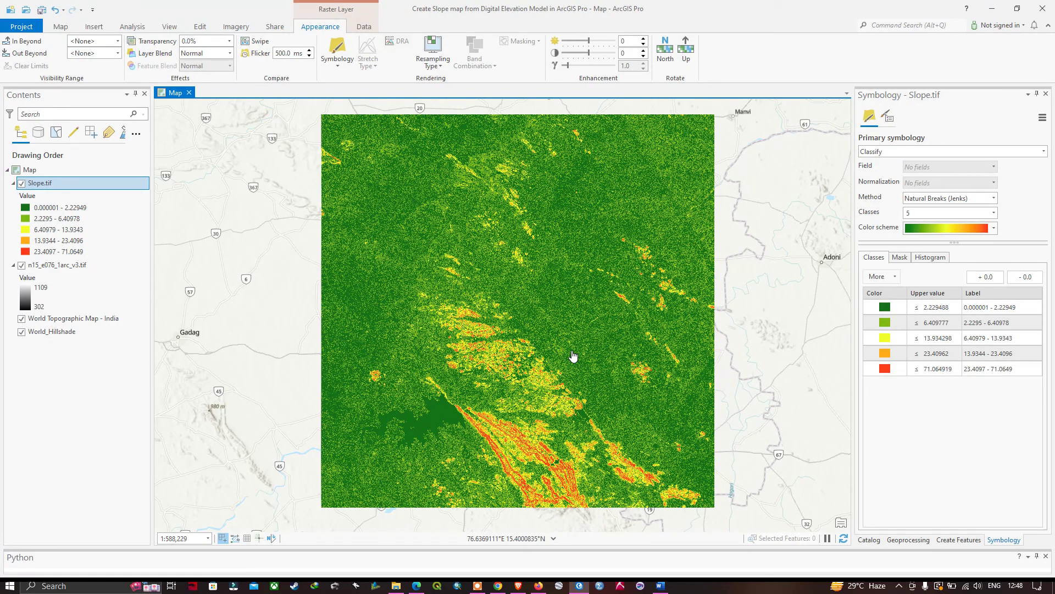
pyautogui.scroll(3, 573, 356)
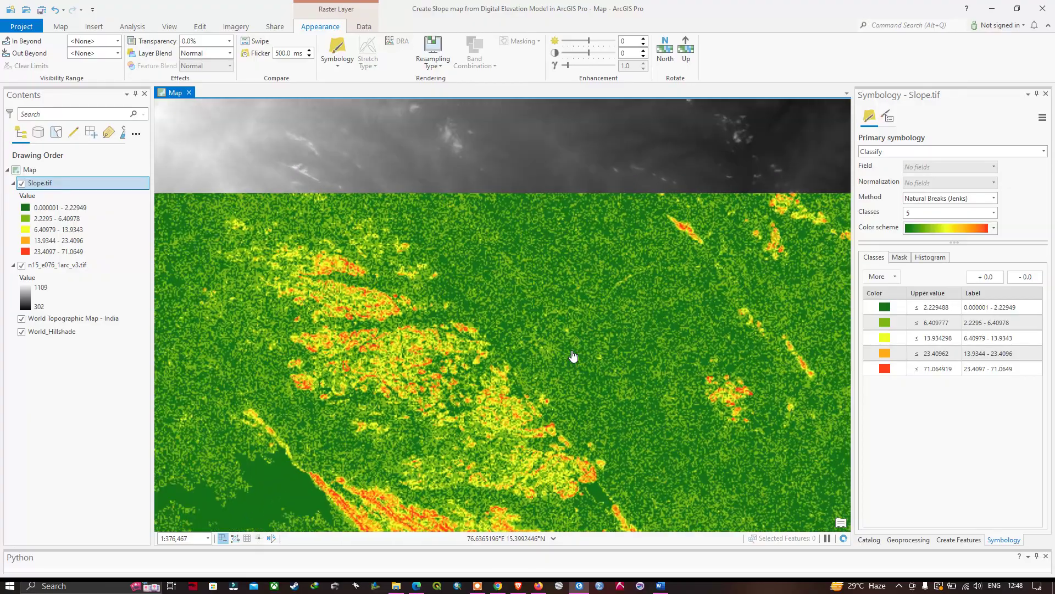